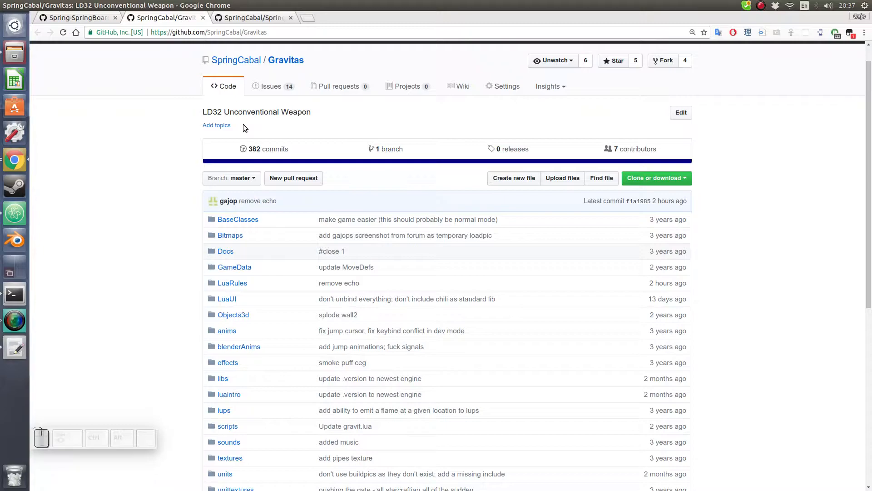
Look over the Gravitas and SpringBoard-Gravitas repositories on GitHub, including the SSH clone address of SpringBoard-Gravitas.
{"action": "left_click_drag", "start_coordinate": [310, 59], "coordinate": [267, 62]}
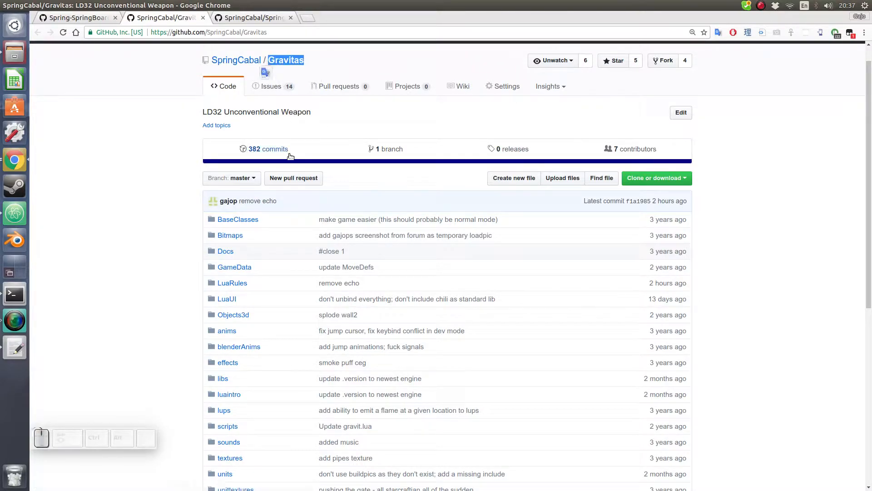
{"action": "scroll", "coordinate": [296, 214], "scroll_direction": "down", "scroll_amount": 10}
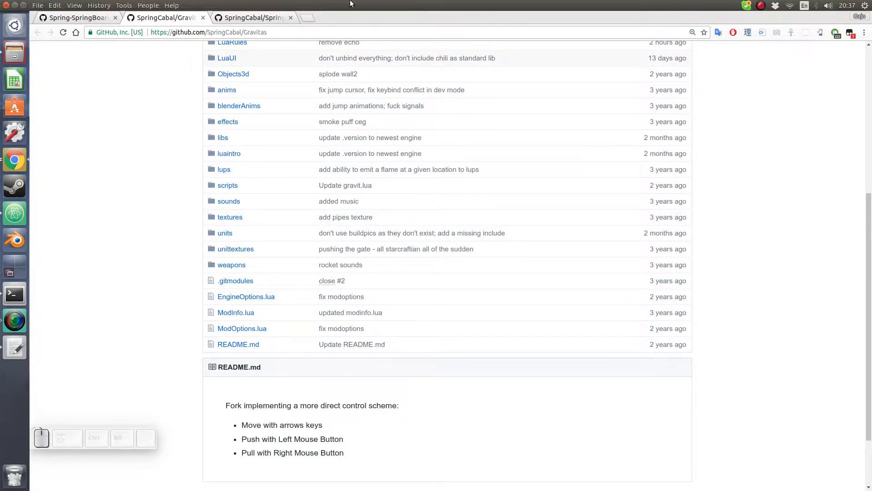
{"action": "left_click", "coordinate": [263, 17]}
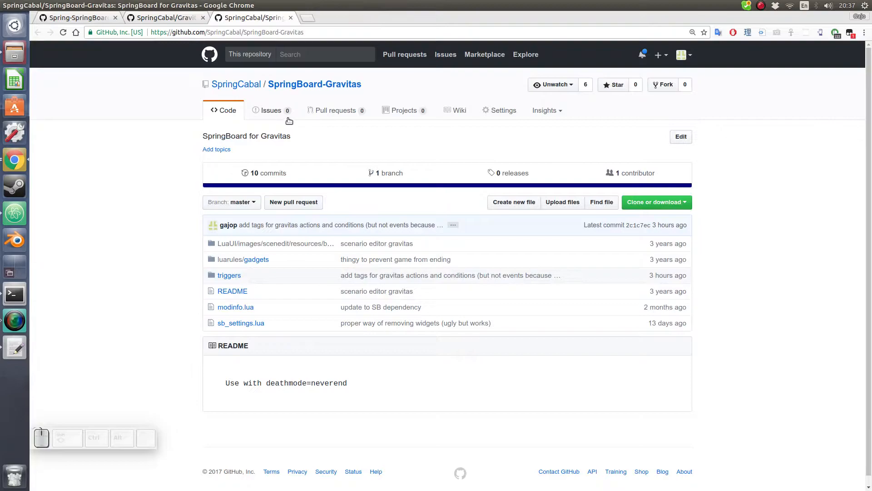
{"action": "left_click_drag", "start_coordinate": [268, 85], "coordinate": [363, 84]}
{"action": "left_click", "coordinate": [685, 193]}
{"action": "left_click", "coordinate": [654, 203]}
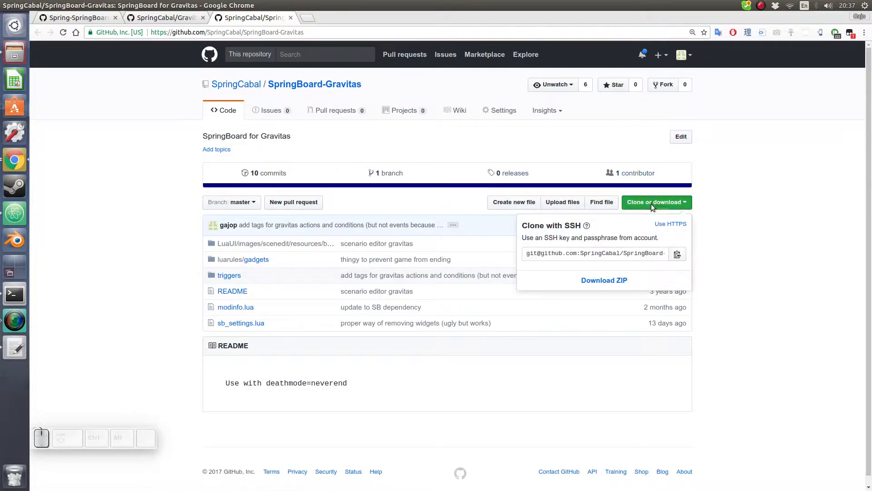
{"action": "left_click", "coordinate": [603, 253]}
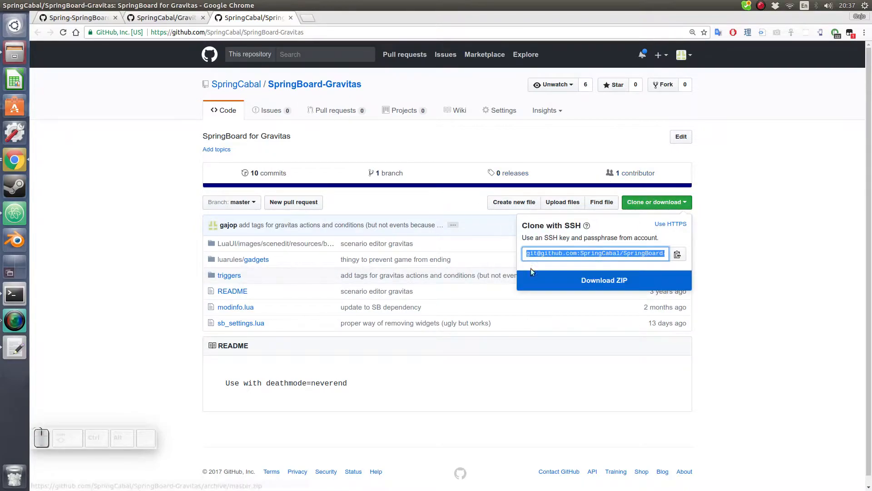
{"action": "left_click", "coordinate": [170, 15]}
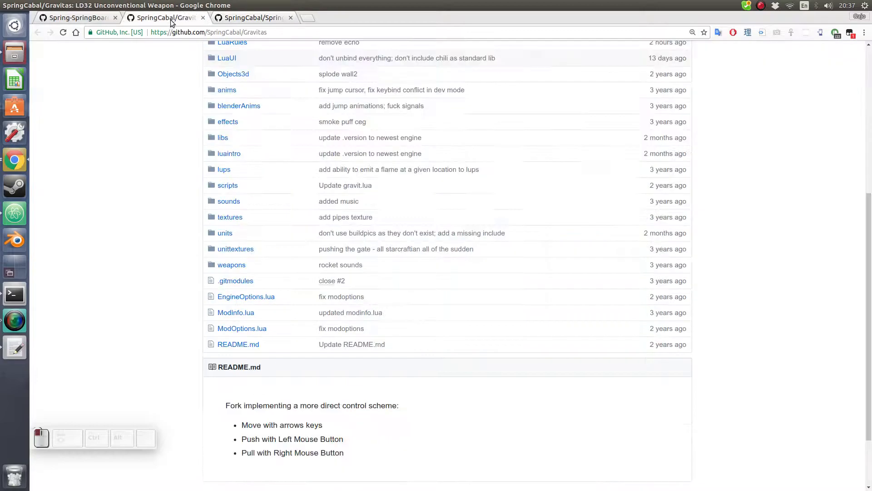
{"action": "scroll", "coordinate": [438, 213], "scroll_direction": "up", "scroll_amount": 6}
{"action": "scroll", "coordinate": [136, 175], "scroll_direction": "down", "scroll_amount": 6}
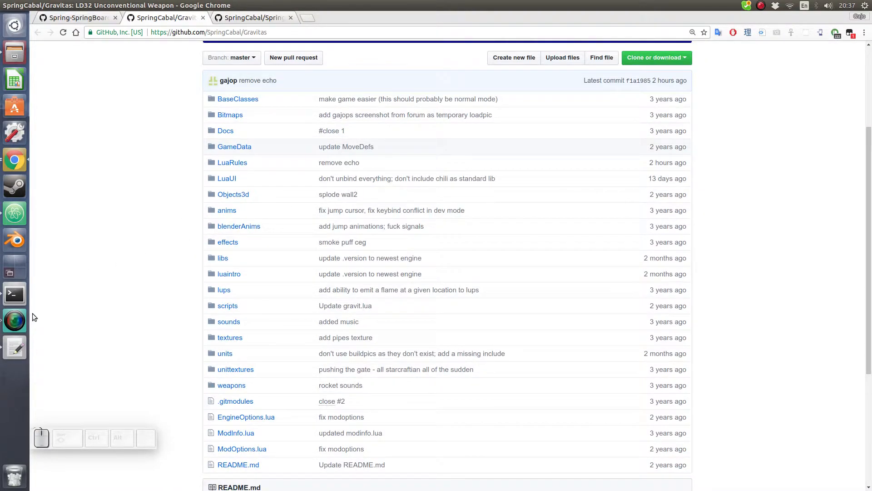
Switch to the terminal and launch the Spring engine with ~/opt/spring-map/bin/spring.
{"action": "left_click", "coordinate": [23, 294]}
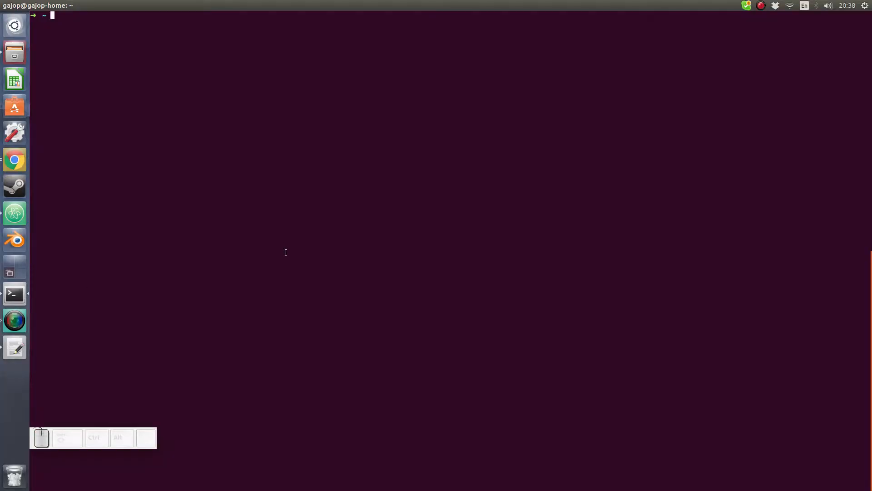
{"action": "type", "text": "~/opt/spring-map/bin/spring"}
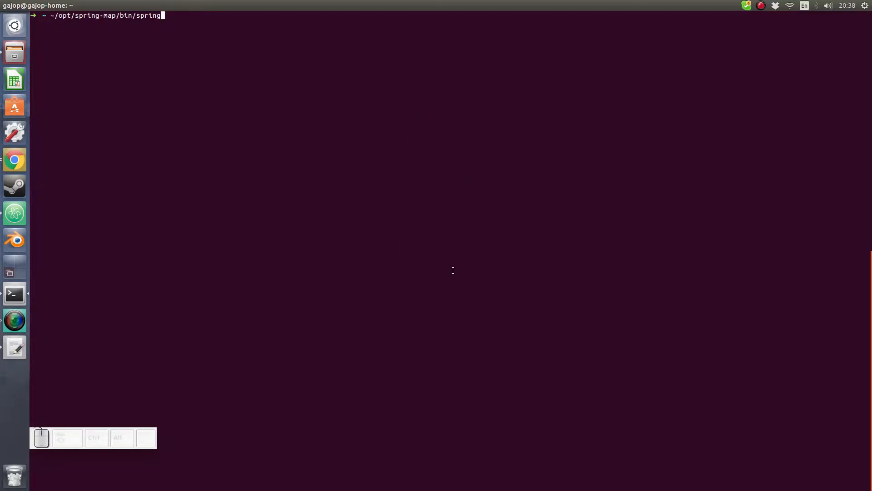
{"action": "key", "text": "Return"}
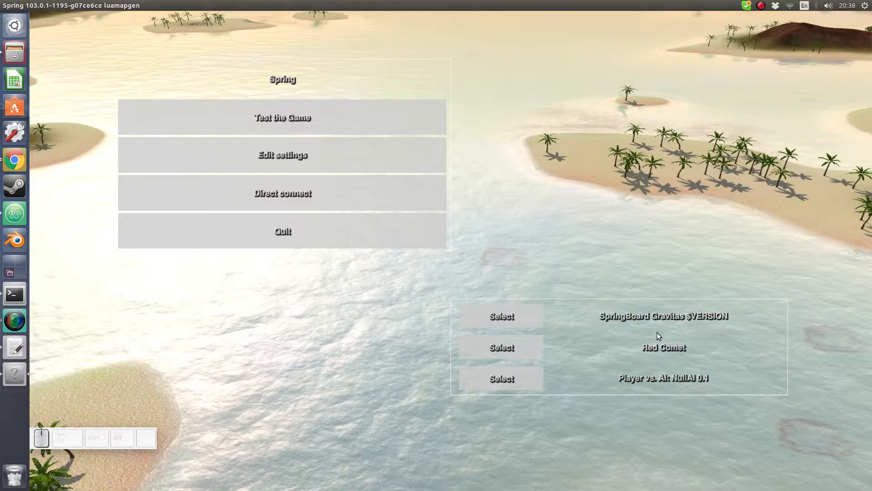
Choose Obsidian_1.5 as the map for the test game.
{"action": "left_click", "coordinate": [534, 339]}
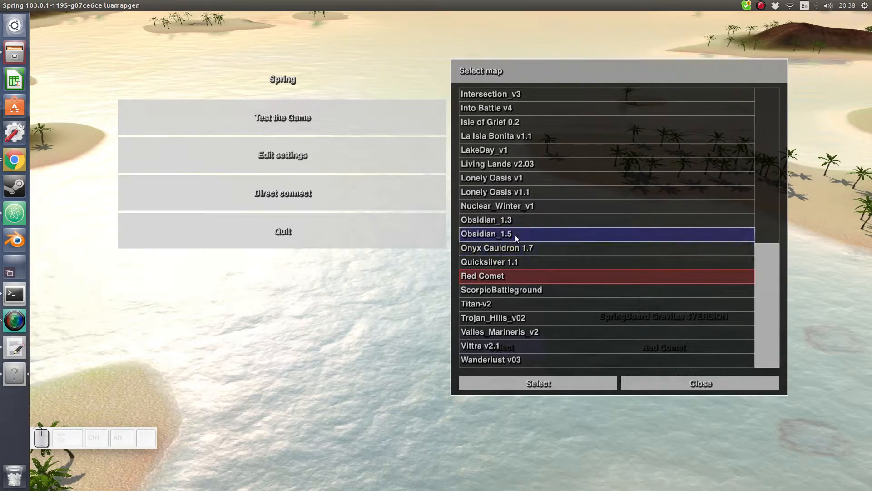
{"action": "left_click", "coordinate": [551, 239]}
{"action": "left_click", "coordinate": [548, 234]}
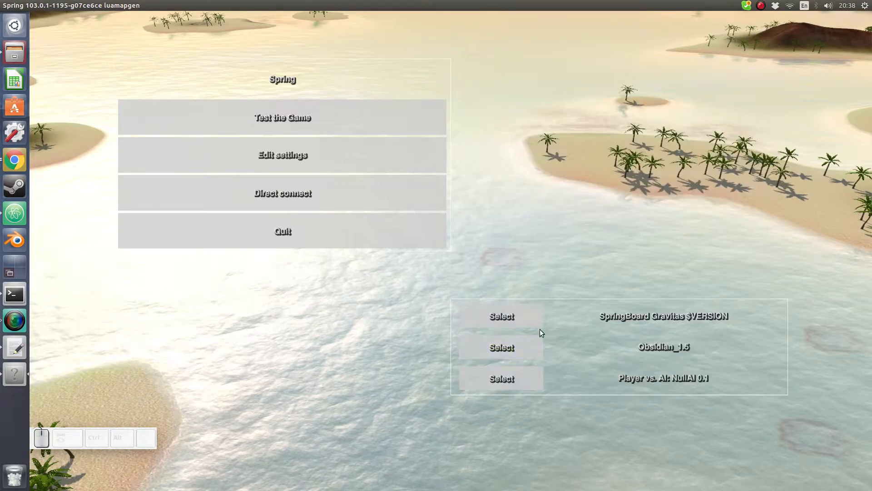
Choose Onyx Cauldron 1.7 as the map and start the test game with SpringBoard Gravitas.
{"action": "left_click", "coordinate": [530, 337]}
{"action": "double_click", "coordinate": [509, 249]}
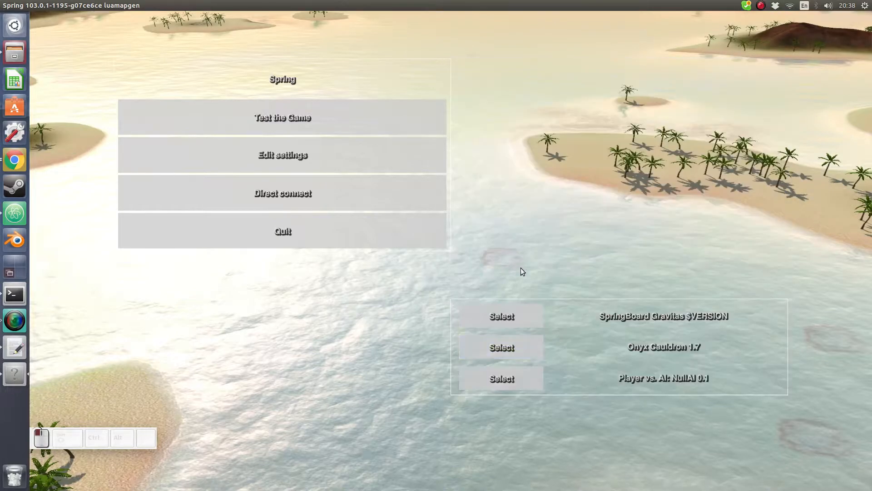
{"action": "left_click", "coordinate": [223, 117]}
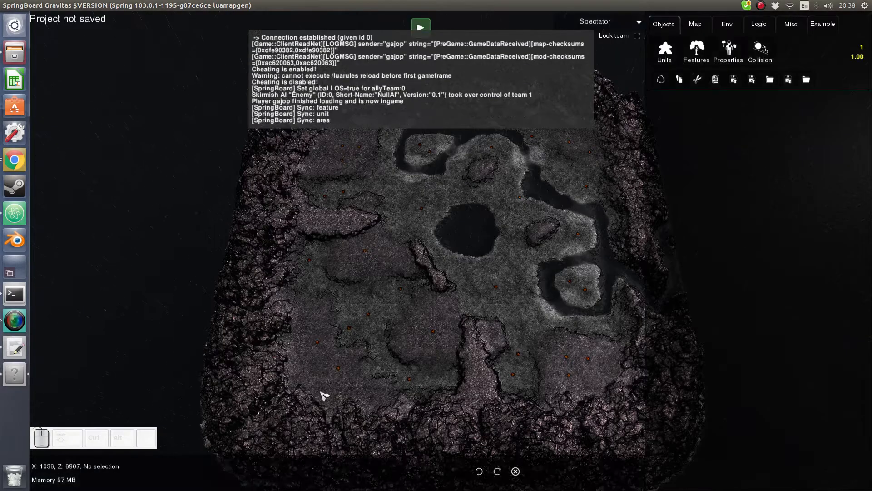
Place four single Projector units in a row on the open ground just behind the glowing lava spot.
{"action": "scroll", "coordinate": [506, 171], "scroll_direction": "up", "scroll_amount": 5}
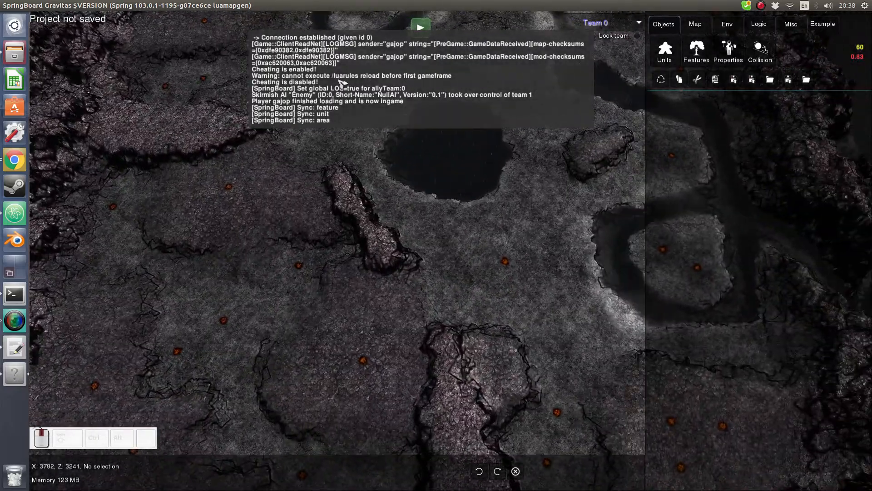
{"action": "middle_click_drag", "start_coordinate": [371, 216], "coordinate": [284, 205]}
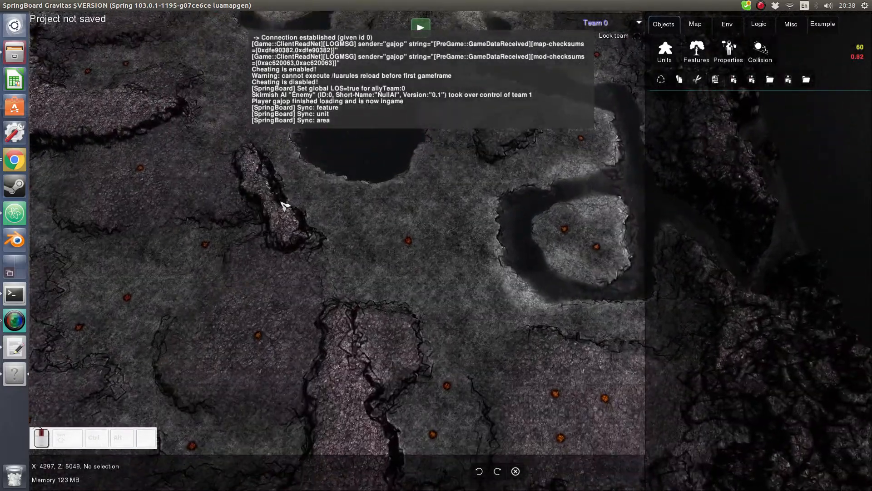
{"action": "scroll", "coordinate": [429, 271], "scroll_direction": "up", "scroll_amount": 2}
{"action": "scroll", "coordinate": [437, 236], "scroll_direction": "up", "scroll_amount": 2}
{"action": "middle_click_drag", "start_coordinate": [573, 278], "coordinate": [564, 202]}
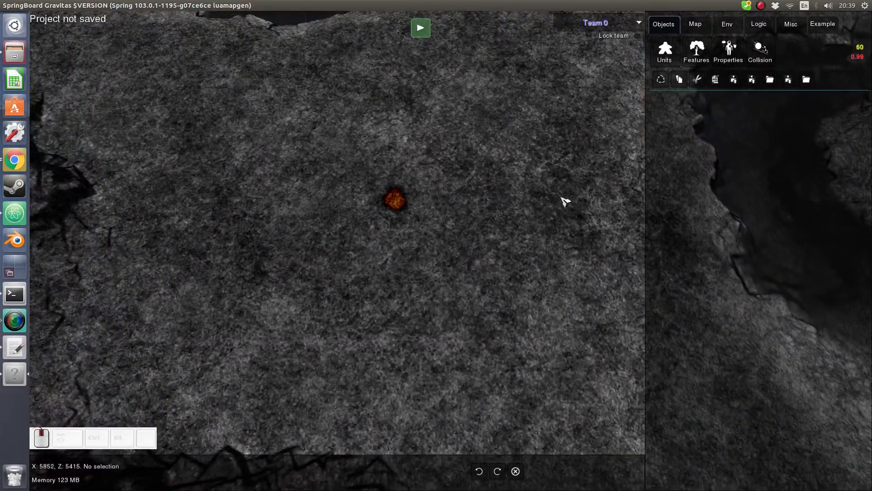
{"action": "left_click", "coordinate": [666, 51]}
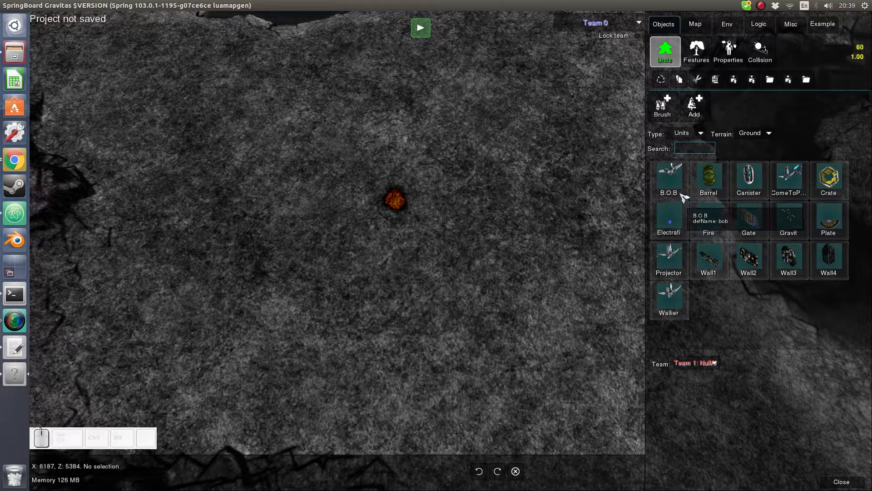
{"action": "left_click", "coordinate": [669, 259]}
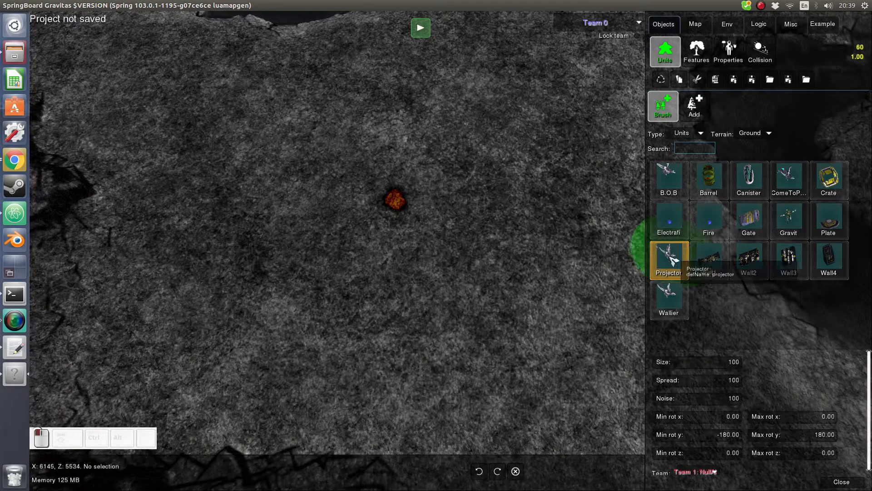
{"action": "left_click", "coordinate": [694, 107]}
{"action": "scroll", "coordinate": [402, 155], "scroll_direction": "up", "scroll_amount": 2}
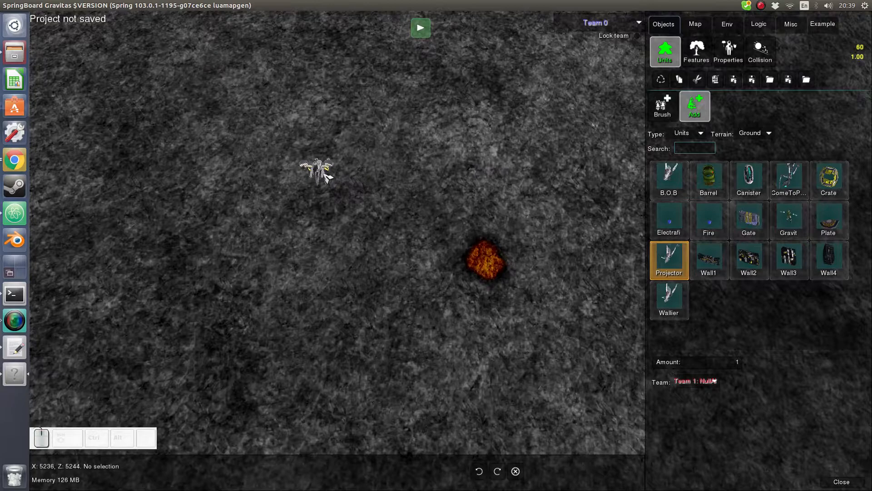
{"action": "left_click", "coordinate": [298, 168]}
{"action": "left_click", "coordinate": [359, 157]}
{"action": "left_click", "coordinate": [434, 157]}
{"action": "left_click", "coordinate": [520, 159]}
{"action": "right_click", "coordinate": [551, 194]}
Examine the four placed Projector units and the ground around them.
{"action": "middle_click_drag", "start_coordinate": [417, 215], "coordinate": [437, 248]}
{"action": "left_click_drag", "start_coordinate": [273, 147], "coordinate": [587, 248]}
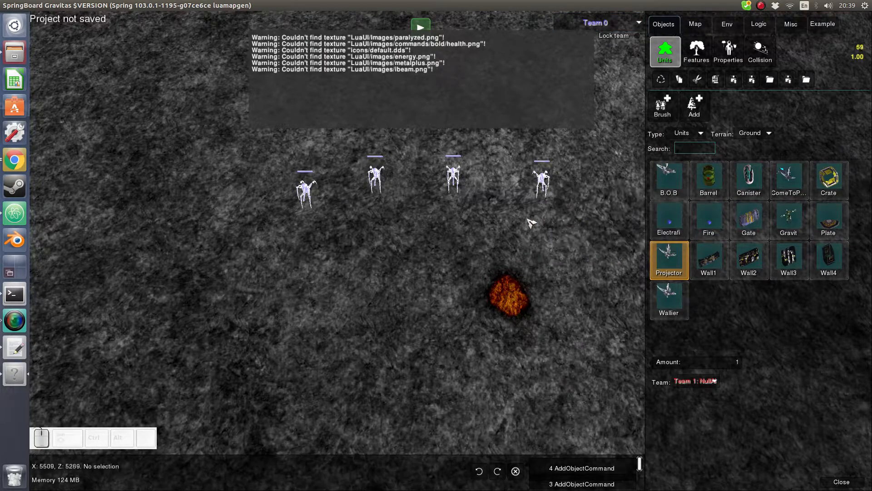
{"action": "left_click", "coordinate": [543, 184]}
{"action": "left_click_drag", "start_coordinate": [591, 119], "coordinate": [279, 313]}
{"action": "left_click", "coordinate": [419, 257]}
{"action": "scroll", "coordinate": [468, 295], "scroll_direction": "down", "scroll_amount": 2}
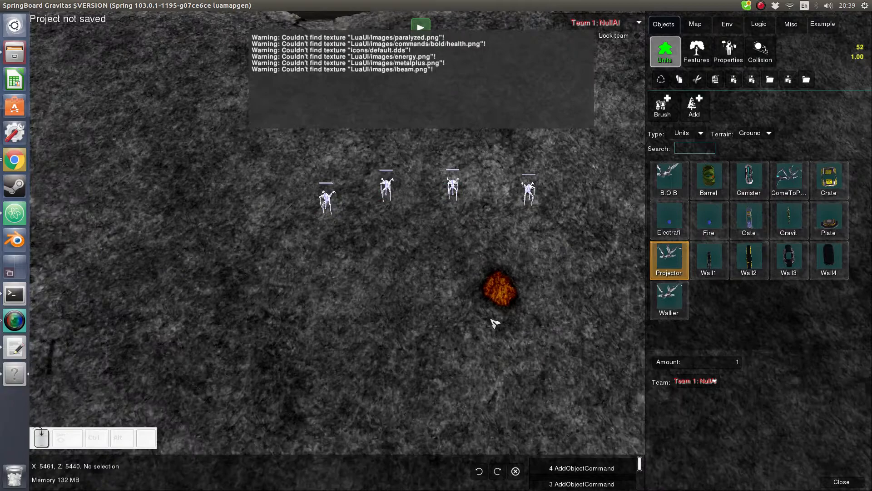
{"action": "middle_click_drag", "start_coordinate": [490, 318], "coordinate": [534, 227]}
{"action": "scroll", "coordinate": [494, 215], "scroll_direction": "up", "scroll_amount": 2}
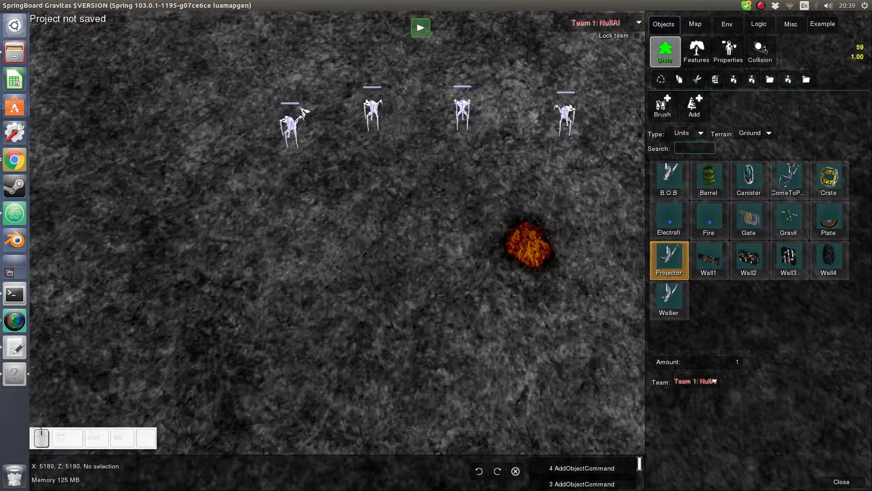
{"action": "left_click", "coordinate": [293, 132]}
{"action": "left_click_drag", "start_coordinate": [592, 92], "coordinate": [305, 229]}
{"action": "left_click", "coordinate": [522, 183]}
{"action": "scroll", "coordinate": [489, 226], "scroll_direction": "down", "scroll_amount": 2}
{"action": "mouse_move", "coordinate": [489, 226]}
{"action": "middle_mouse_down"}
{"action": "mouse_move", "coordinate": [503, 273]}
{"action": "mouse_move", "coordinate": [544, 223]}
{"action": "middle_mouse_up"}
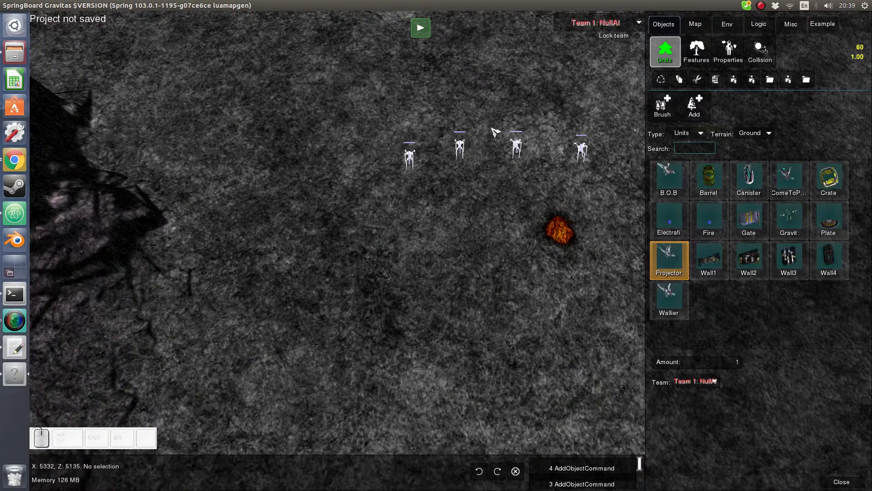
Add a rectangular area in front of the row of Projectors, enclosing the lava spot.
{"action": "left_click", "coordinate": [765, 28]}
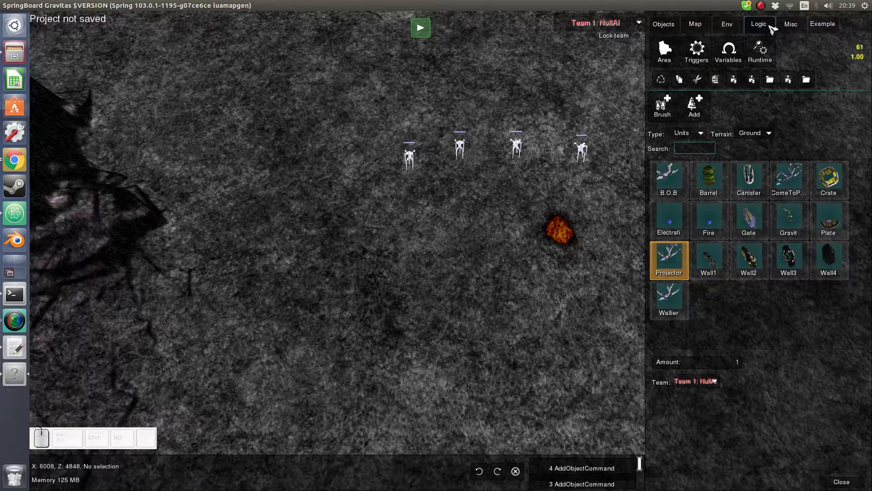
{"action": "left_click", "coordinate": [665, 52]}
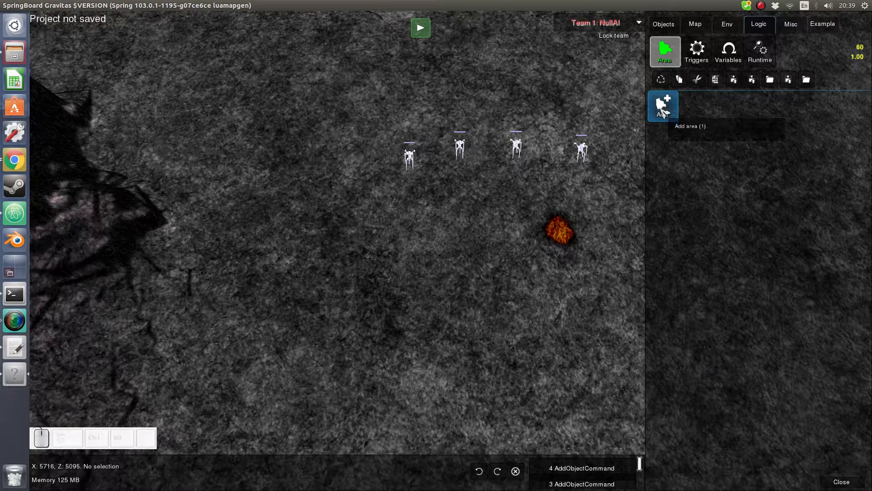
{"action": "left_click", "coordinate": [663, 107]}
{"action": "left_click_drag", "start_coordinate": [407, 209], "coordinate": [612, 350]}
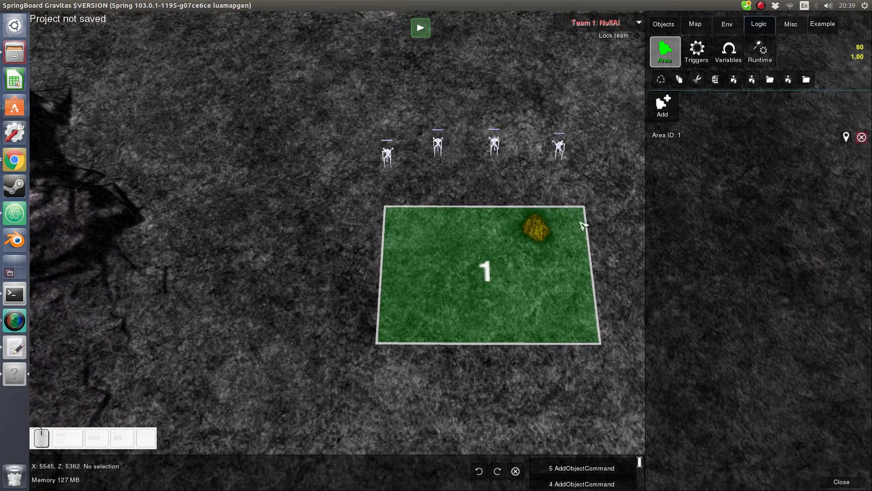
{"action": "left_click", "coordinate": [503, 290]}
{"action": "left_click", "coordinate": [590, 185]}
Create a new trigger named "Unit enter area" and move its dialog clear of the area.
{"action": "left_click", "coordinate": [700, 48]}
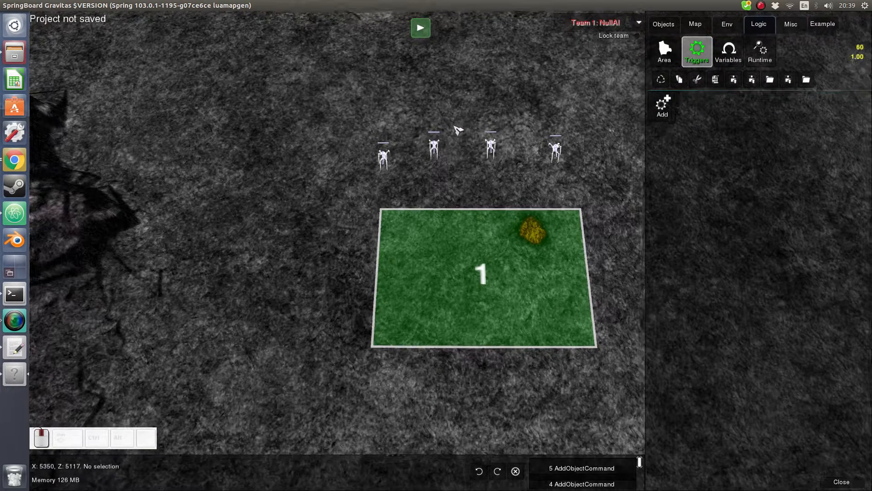
{"action": "scroll", "coordinate": [443, 138], "scroll_direction": "up", "scroll_amount": 3}
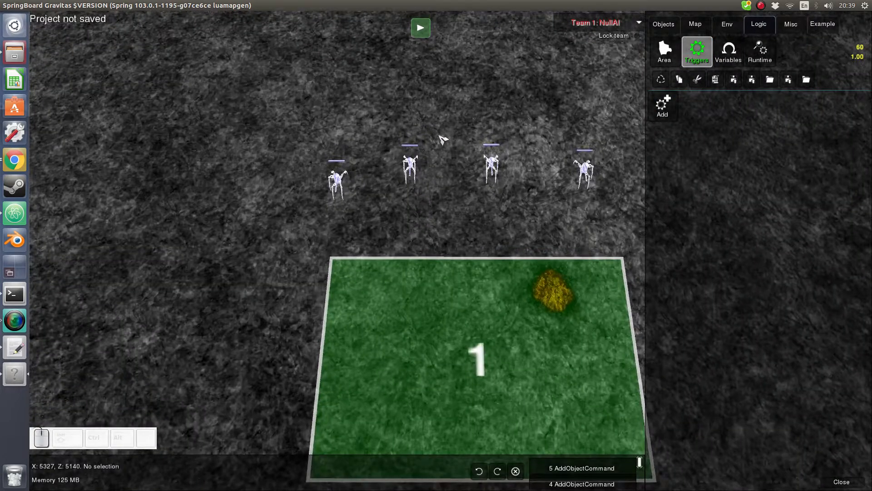
{"action": "scroll", "coordinate": [434, 195], "scroll_direction": "down", "scroll_amount": 3}
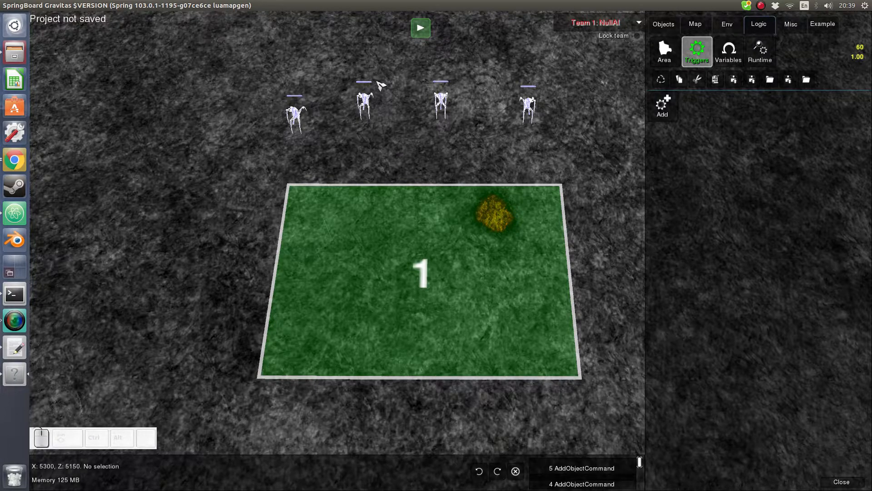
{"action": "left_click_drag", "start_coordinate": [565, 59], "coordinate": [245, 156]}
{"action": "left_click", "coordinate": [518, 162]}
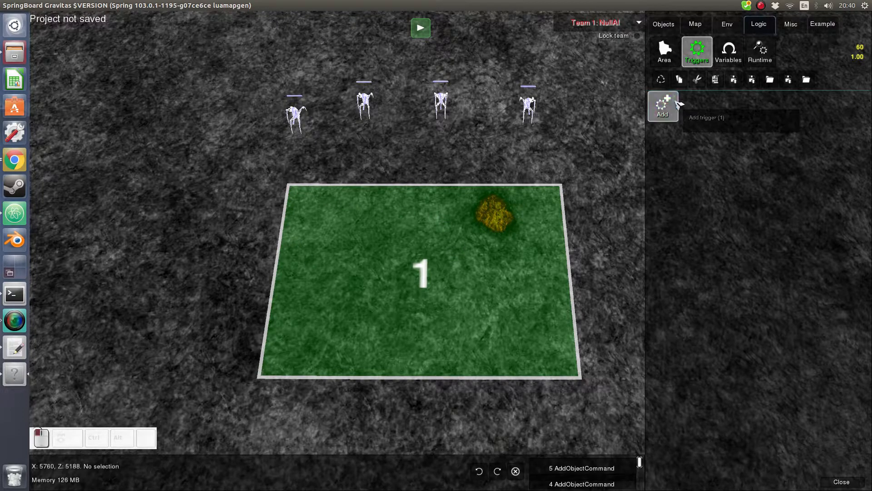
{"action": "left_click", "coordinate": [663, 106]}
{"action": "left_click", "coordinate": [415, 232]}
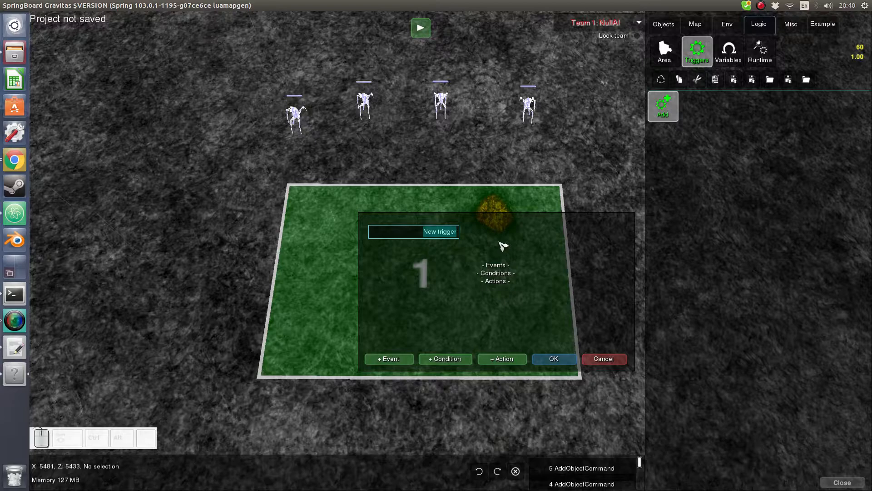
{"action": "type", "text": "Unit enter area"}
{"action": "left_click", "coordinate": [504, 246]}
{"action": "left_click_drag", "start_coordinate": [504, 246], "coordinate": [218, 215]}
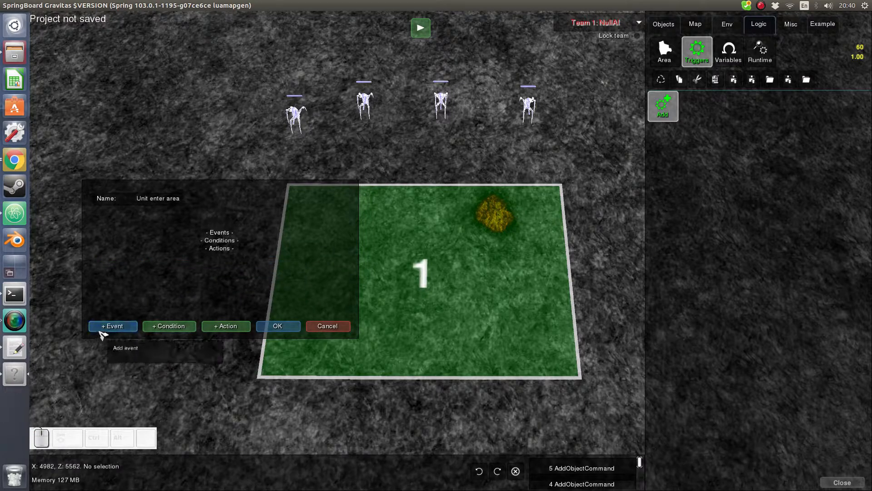
Add a "Unit enters area" event to the "Unit enter area" trigger.
{"action": "left_click", "coordinate": [111, 326]}
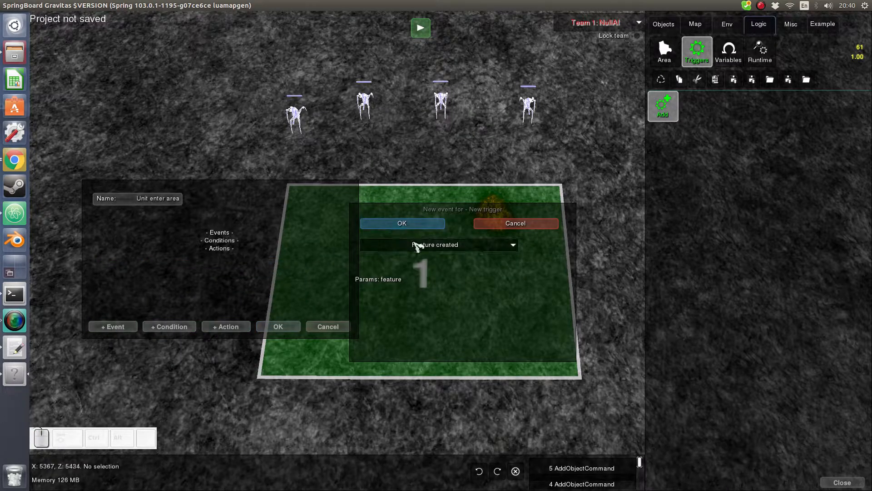
{"action": "left_click", "coordinate": [417, 247]}
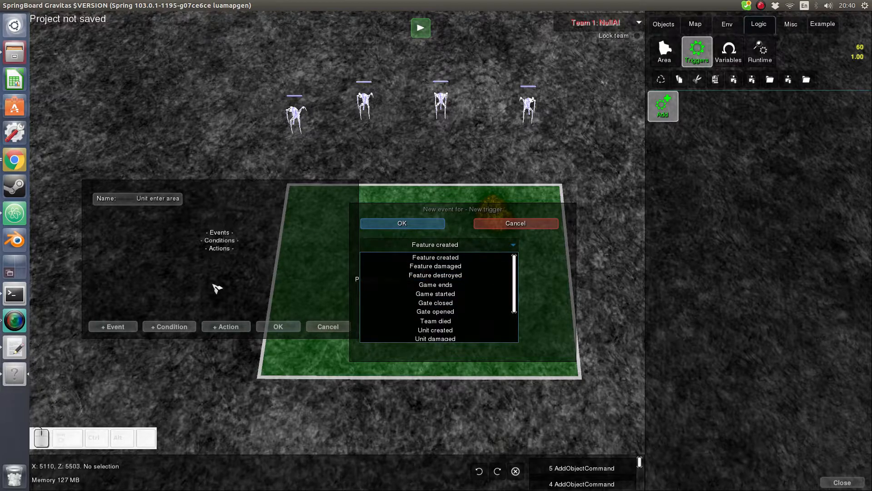
{"action": "scroll", "coordinate": [450, 300], "scroll_direction": "down", "scroll_amount": 3}
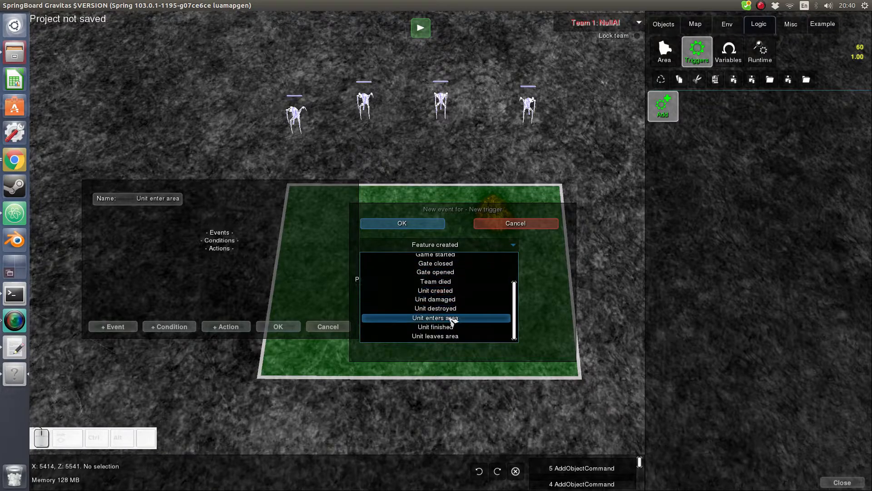
{"action": "left_click", "coordinate": [452, 319]}
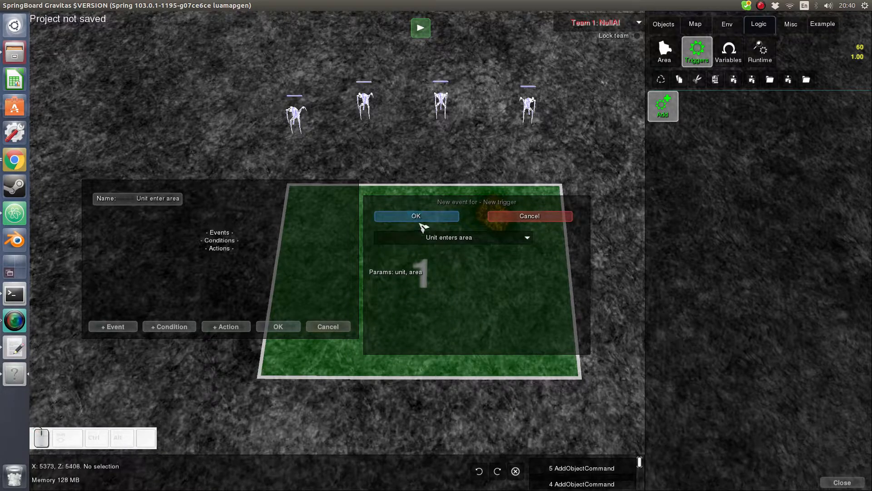
{"action": "left_click", "coordinate": [411, 223]}
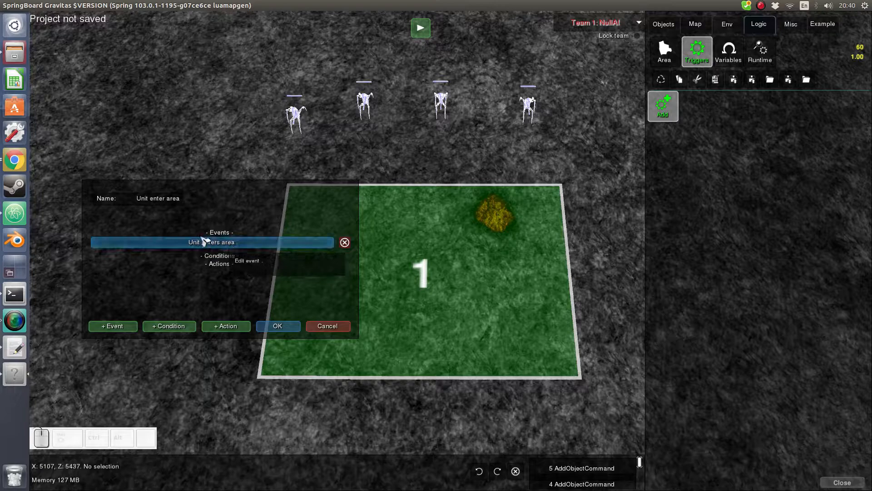
Add a Compare area condition requiring that area 1 is the parameter "Trigger: area", moving the trigger dialog clear of the area first.
{"action": "left_click_drag", "start_coordinate": [205, 262], "coordinate": [561, 385]}
{"action": "middle_click_drag", "start_coordinate": [595, 247], "coordinate": [488, 184]}
{"action": "left_click_drag", "start_coordinate": [559, 318], "coordinate": [623, 219]}
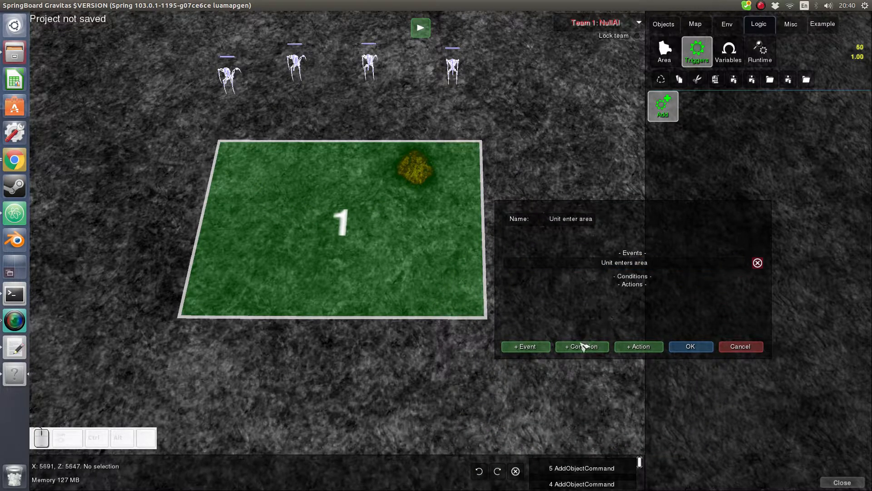
{"action": "left_click", "coordinate": [584, 346]}
{"action": "left_click", "coordinate": [432, 202]}
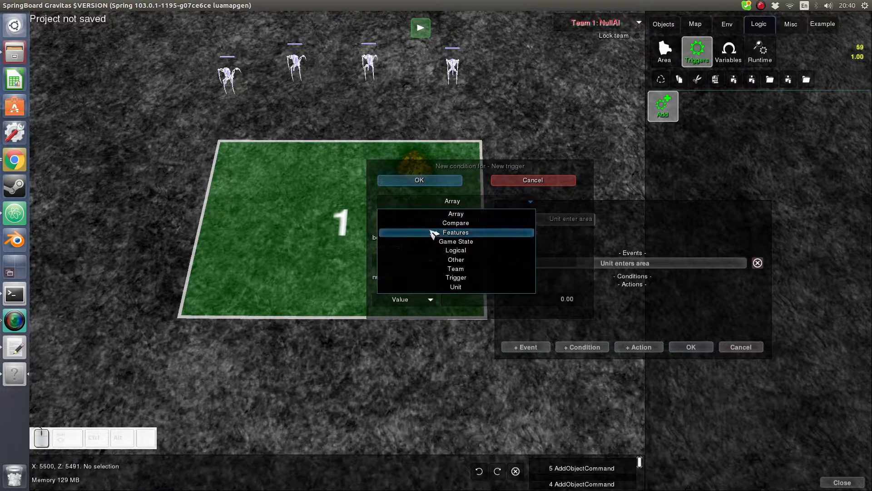
{"action": "left_click", "coordinate": [434, 222]}
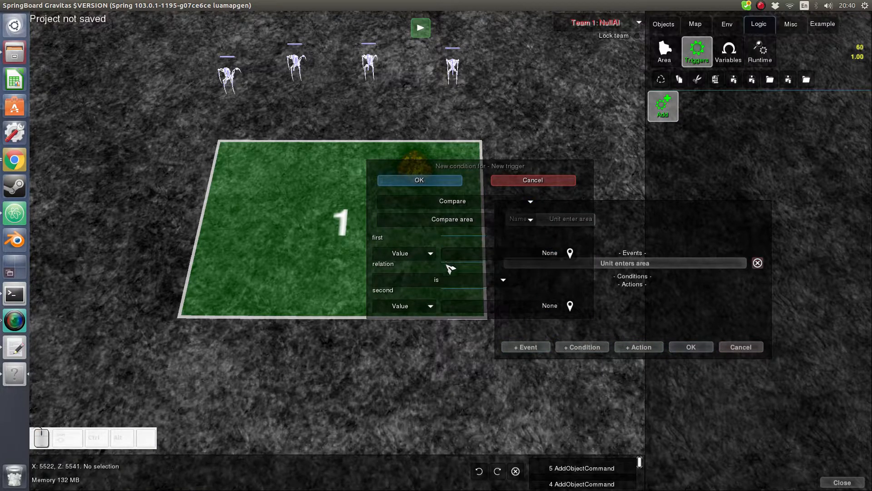
{"action": "left_click", "coordinate": [453, 255]}
{"action": "left_click", "coordinate": [294, 244]}
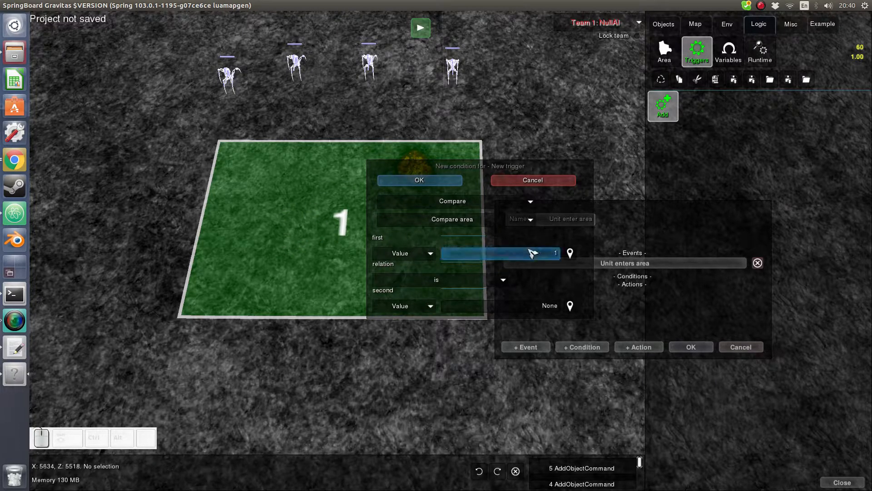
{"action": "left_click", "coordinate": [429, 311]}
{"action": "left_click", "coordinate": [431, 326]}
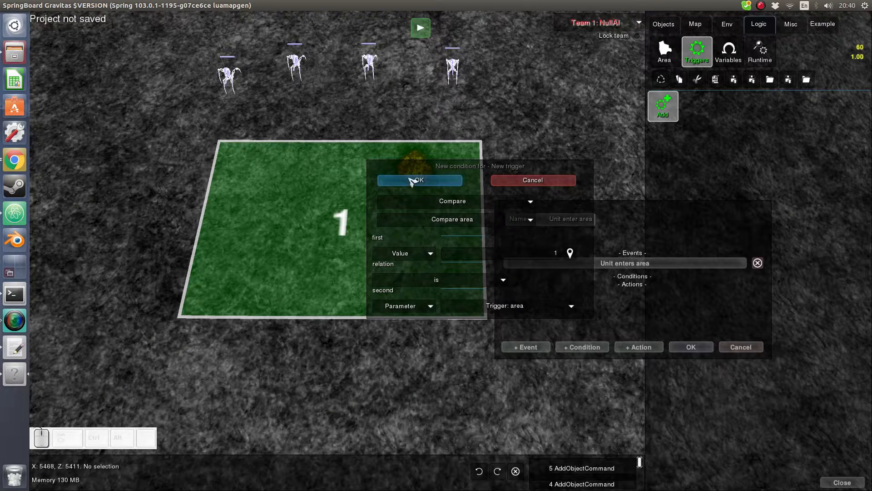
{"action": "left_click", "coordinate": [412, 181]}
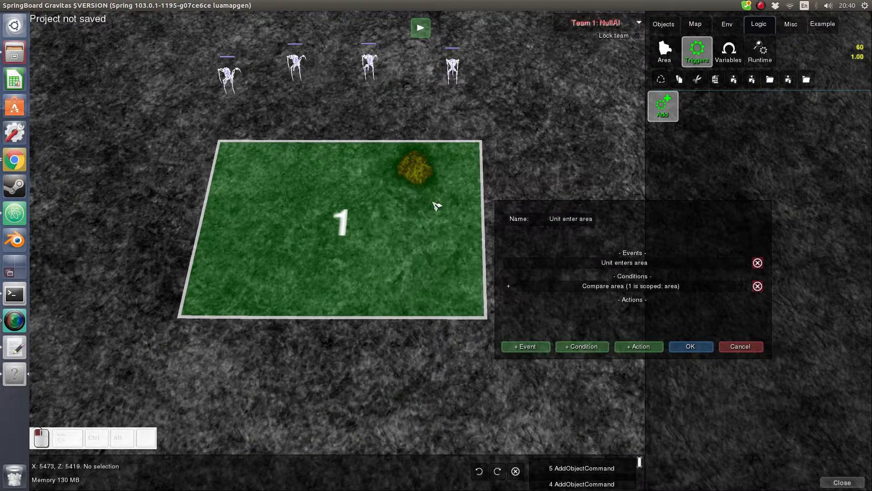
Create a Destroy unit action from the Unit category and set its unit to the parameter "Trigger: unit".
{"action": "left_click", "coordinate": [628, 347]}
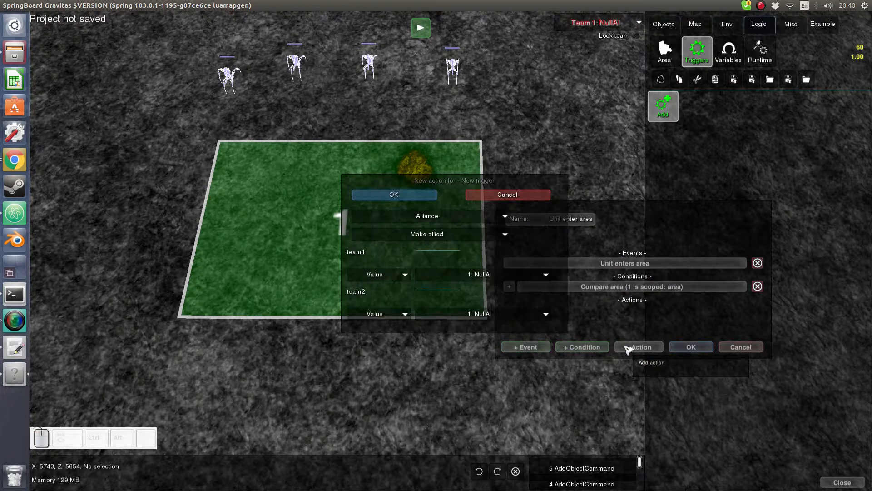
{"action": "left_click", "coordinate": [437, 217]}
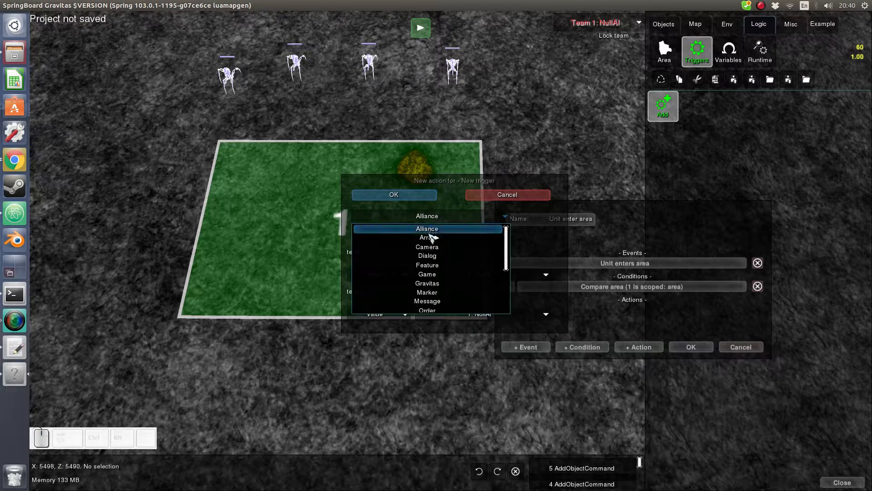
{"action": "scroll", "coordinate": [436, 300], "scroll_direction": "down", "scroll_amount": 3}
{"action": "scroll", "coordinate": [434, 307], "scroll_direction": "down", "scroll_amount": 2}
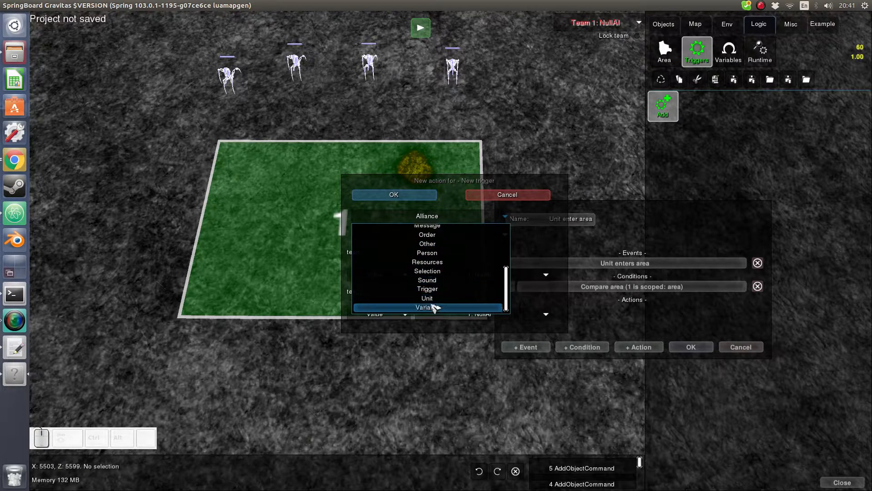
{"action": "left_click", "coordinate": [433, 301]}
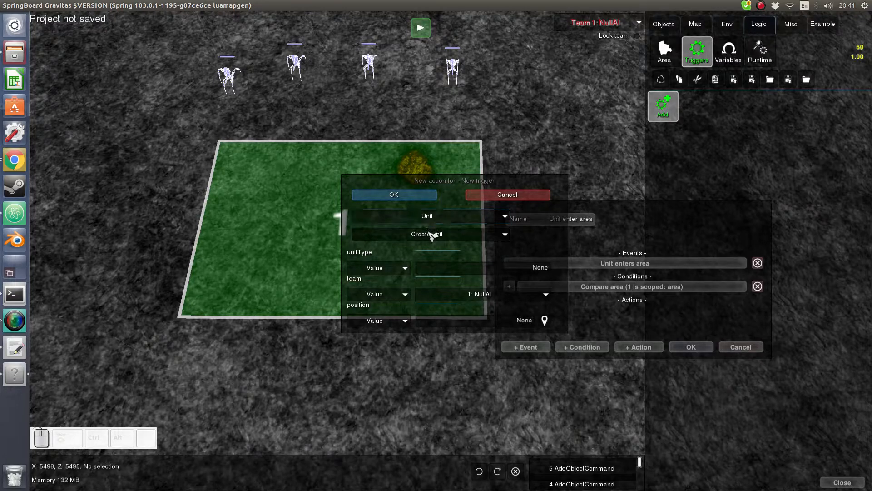
{"action": "left_click", "coordinate": [431, 235]}
{"action": "left_click", "coordinate": [431, 266]}
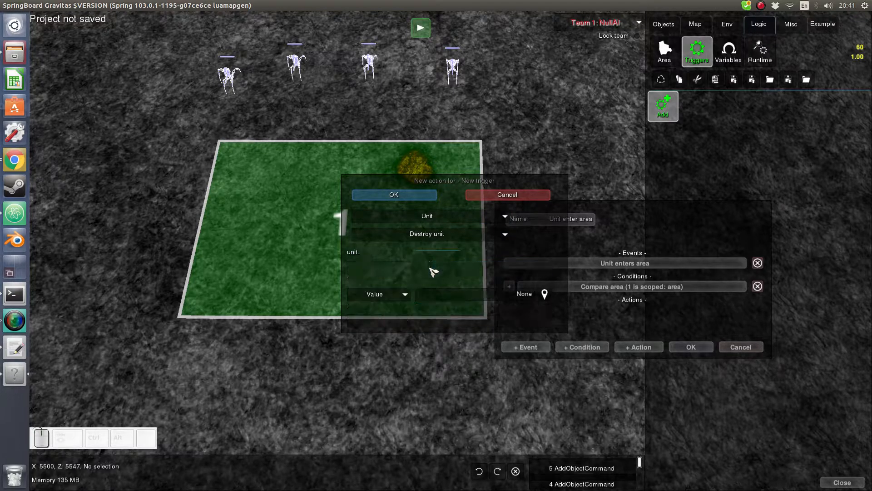
{"action": "left_click", "coordinate": [400, 296]}
{"action": "left_click", "coordinate": [393, 315]}
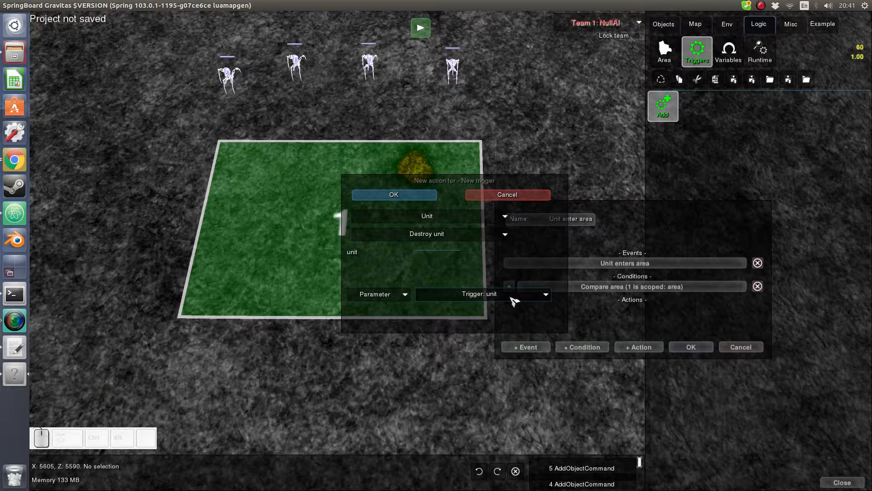
Try a fixed value, unit 4, as the Destroy unit action's target.
{"action": "left_click", "coordinate": [389, 294]}
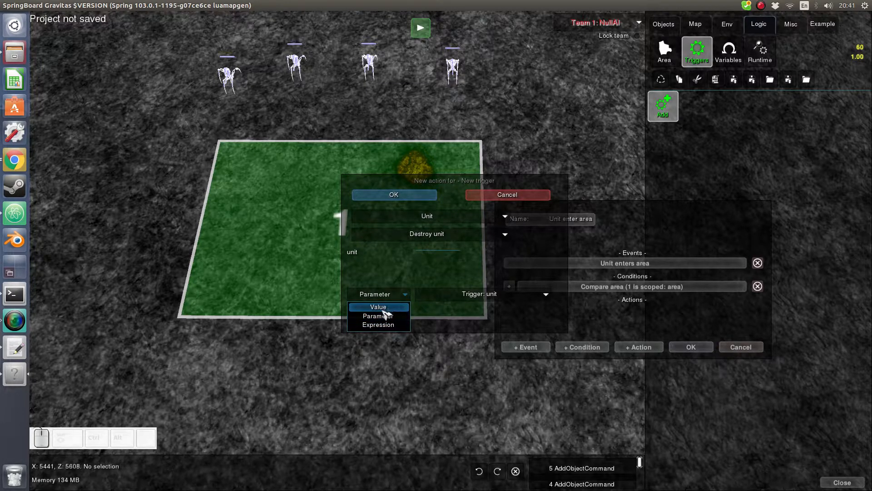
{"action": "left_click", "coordinate": [384, 308]}
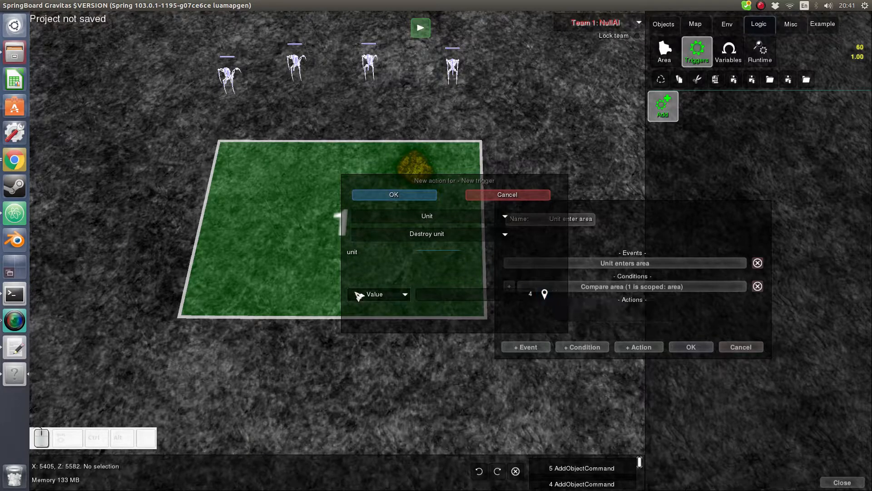
{"action": "middle_click_drag", "start_coordinate": [377, 111], "coordinate": [439, 118]}
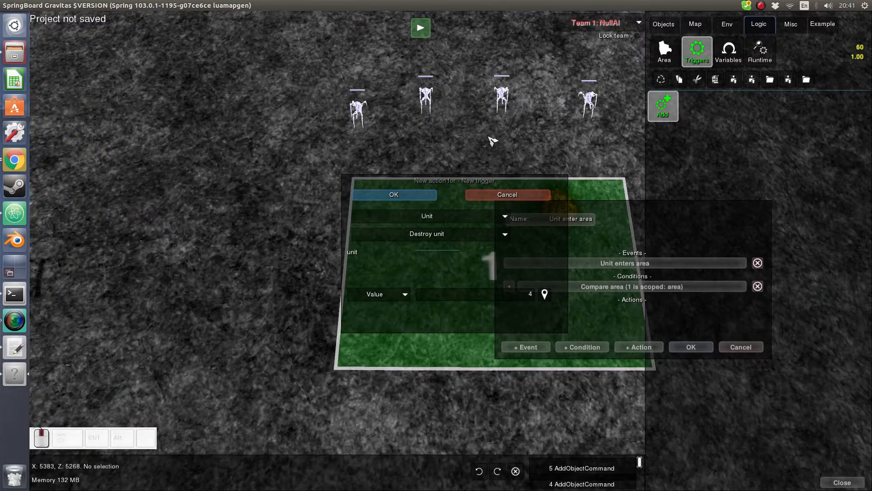
{"action": "middle_click_drag", "start_coordinate": [493, 141], "coordinate": [400, 248]}
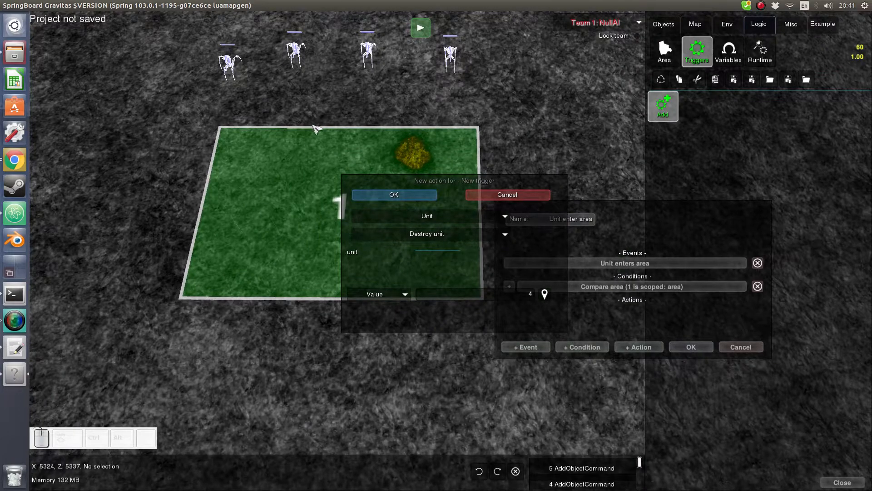
{"action": "middle_click_drag", "start_coordinate": [356, 118], "coordinate": [361, 146]}
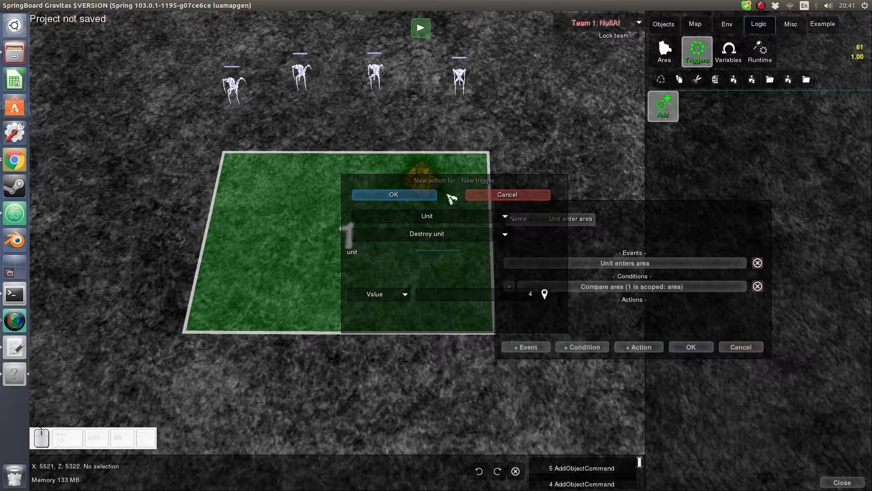
Set the Destroy unit action's target to the parameter "Trigger: unit" and save both the action and the trigger.
{"action": "left_click", "coordinate": [401, 295]}
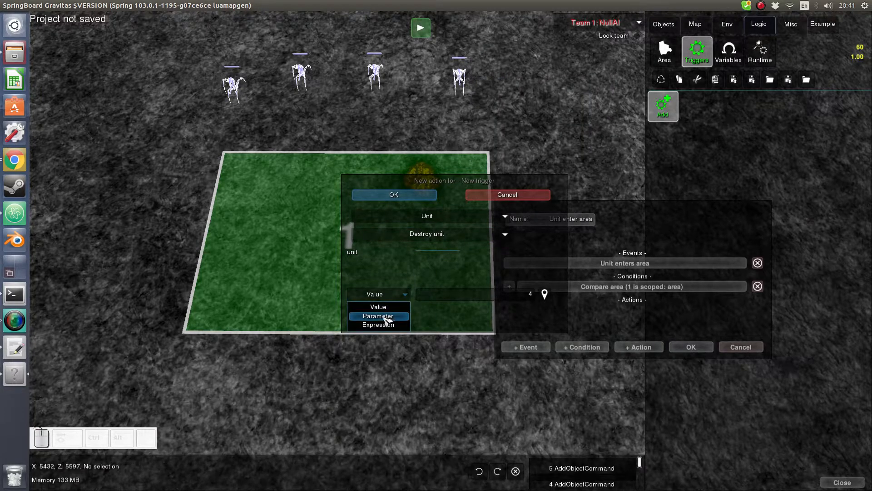
{"action": "left_click", "coordinate": [386, 318]}
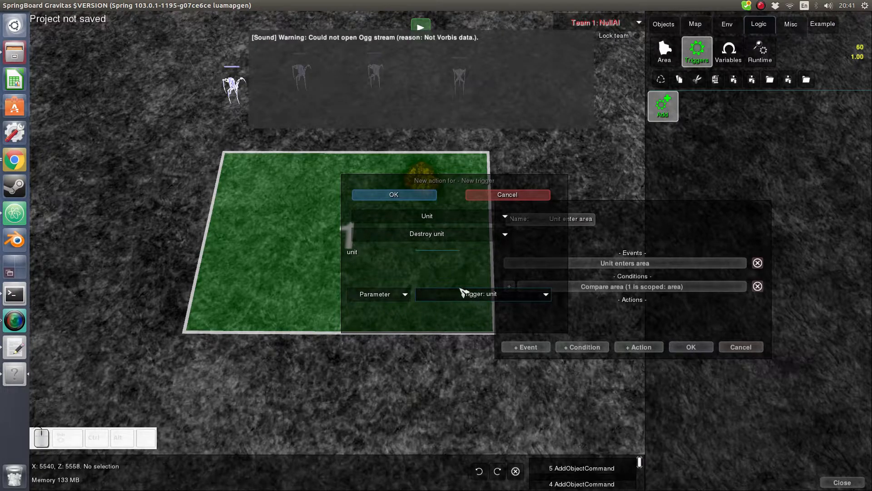
{"action": "left_click", "coordinate": [391, 196]}
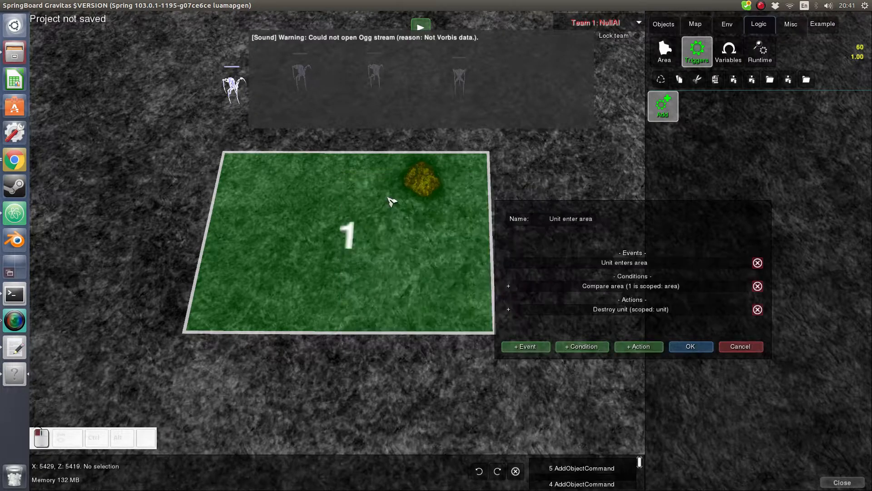
{"action": "left_click", "coordinate": [691, 348]}
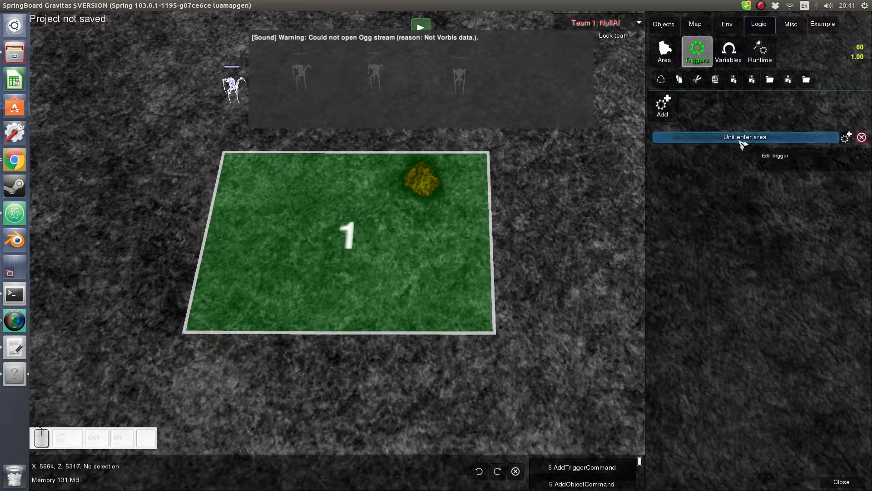
Start the scenario test and select all four Projectors in the row behind the area.
{"action": "middle_click_drag", "start_coordinate": [483, 194], "coordinate": [552, 277]}
{"action": "scroll", "coordinate": [553, 277], "scroll_direction": "down", "scroll_amount": 1}
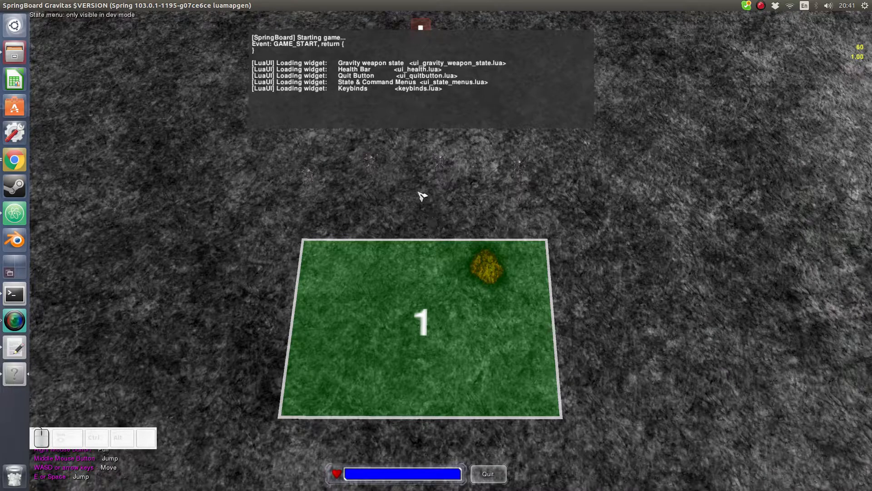
{"action": "scroll", "coordinate": [527, 175], "scroll_direction": "up", "scroll_amount": 2}
{"action": "left_click_drag", "start_coordinate": [548, 160], "coordinate": [117, 234]}
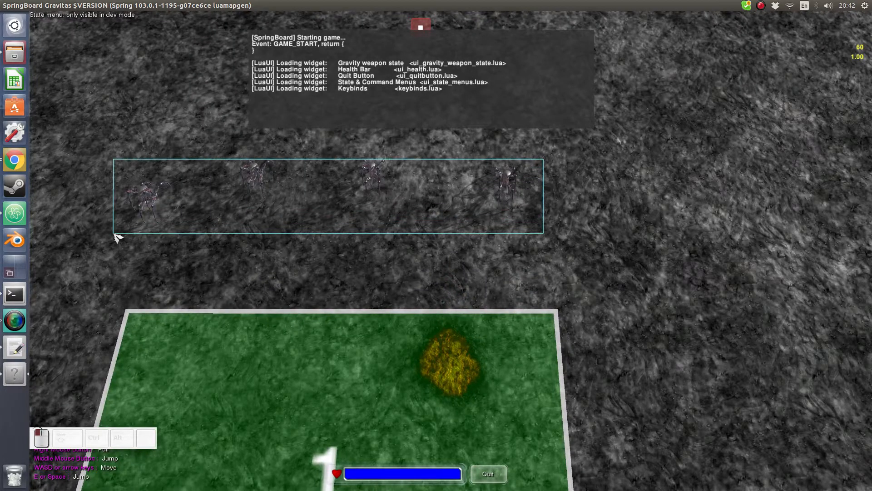
Examine one of the selected Projectors up close in the running game.
{"action": "scroll", "coordinate": [511, 195], "scroll_direction": "up", "scroll_amount": 5}
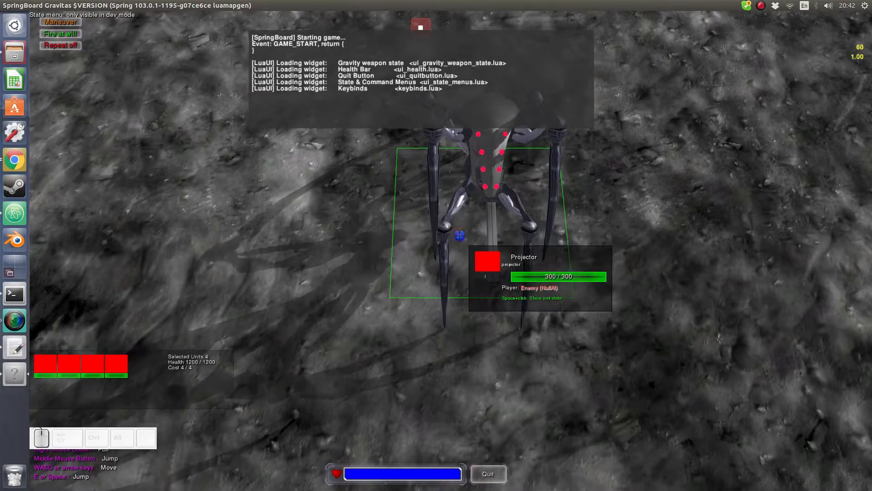
{"action": "scroll", "coordinate": [335, 261], "scroll_direction": "down", "scroll_amount": 3}
{"action": "scroll", "coordinate": [446, 312], "scroll_direction": "up", "scroll_amount": 1}
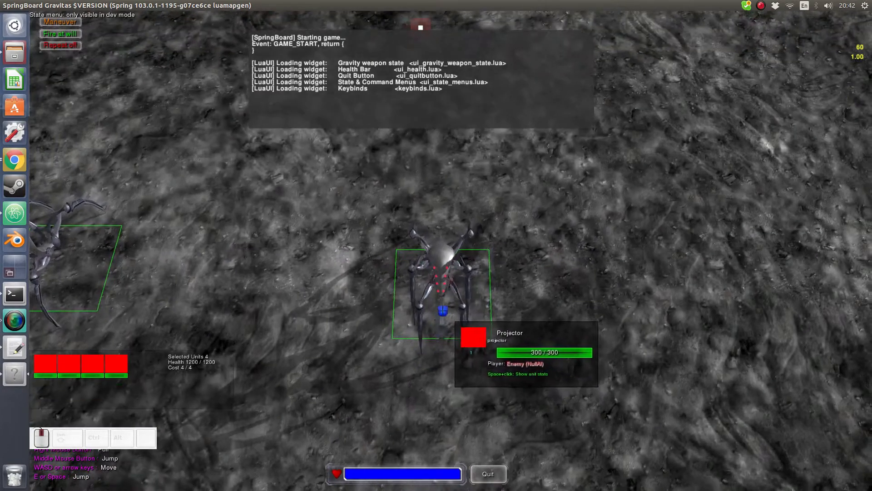
{"action": "scroll", "coordinate": [361, 346], "scroll_direction": "down", "scroll_amount": 3}
{"action": "scroll", "coordinate": [465, 283], "scroll_direction": "up", "scroll_amount": 3}
{"action": "scroll", "coordinate": [465, 282], "scroll_direction": "up", "scroll_amount": 2}
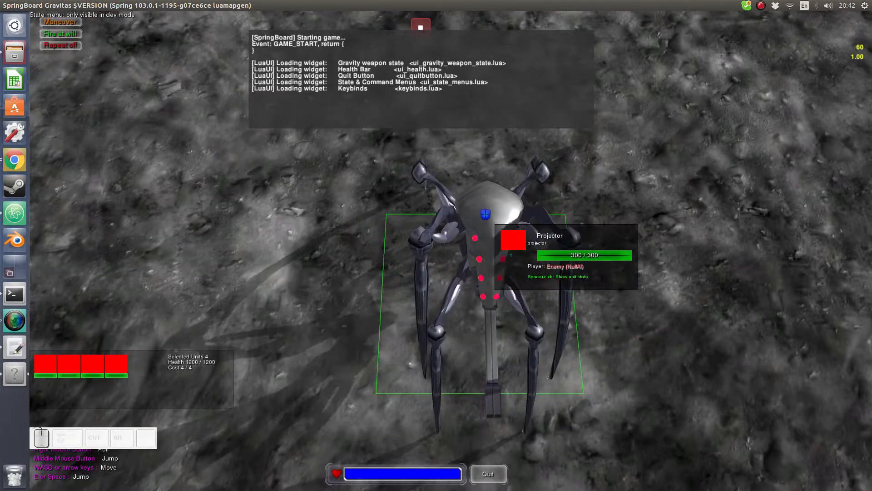
{"action": "scroll", "coordinate": [494, 359], "scroll_direction": "up", "scroll_amount": 3}
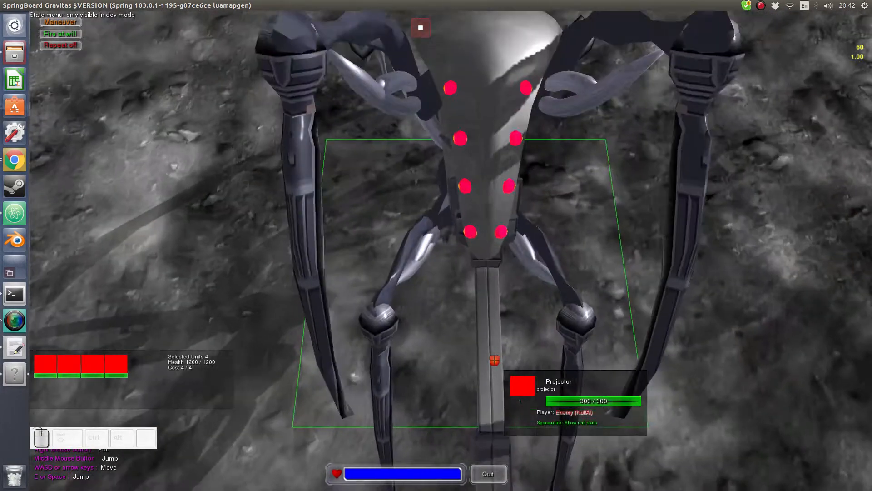
{"action": "scroll", "coordinate": [495, 359], "scroll_direction": "down", "scroll_amount": 3}
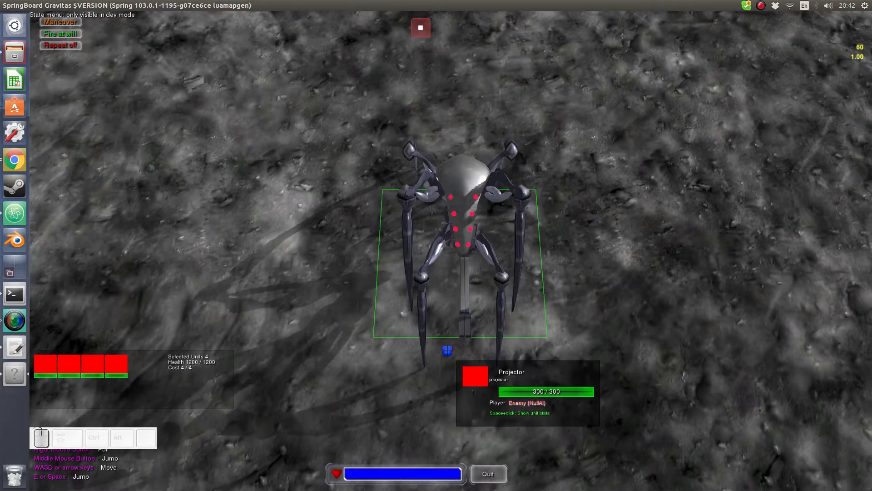
{"action": "scroll", "coordinate": [445, 350], "scroll_direction": "down", "scroll_amount": 5}
Select only the second Projector from the left in the row and order it to move into area 1.
{"action": "middle_click_drag", "start_coordinate": [407, 359], "coordinate": [619, 135]}
{"action": "scroll", "coordinate": [468, 161], "scroll_direction": "up", "scroll_amount": 2}
{"action": "left_click", "coordinate": [467, 162]}
{"action": "scroll", "coordinate": [456, 201], "scroll_direction": "down", "scroll_amount": 3}
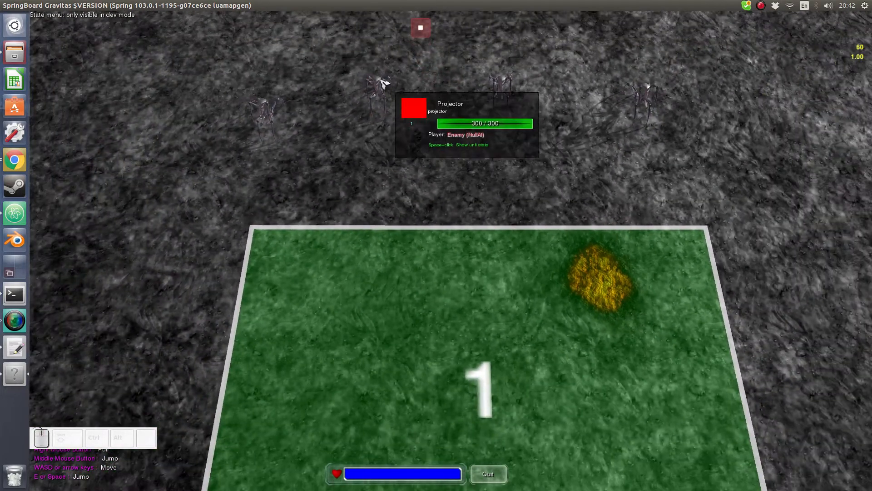
{"action": "left_click", "coordinate": [383, 82]}
{"action": "right_click", "coordinate": [399, 309]}
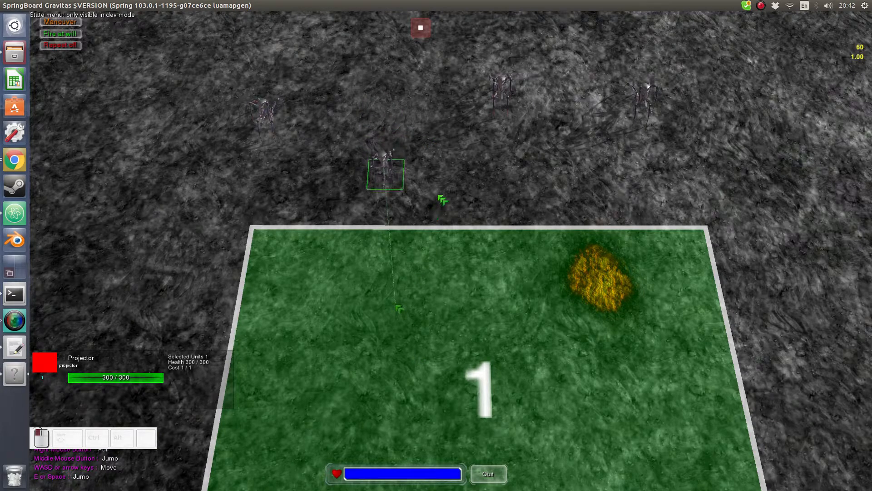
Watch what happens to the second Projector from the left as it moves into area 1.
{"action": "left_click", "coordinate": [442, 233]}
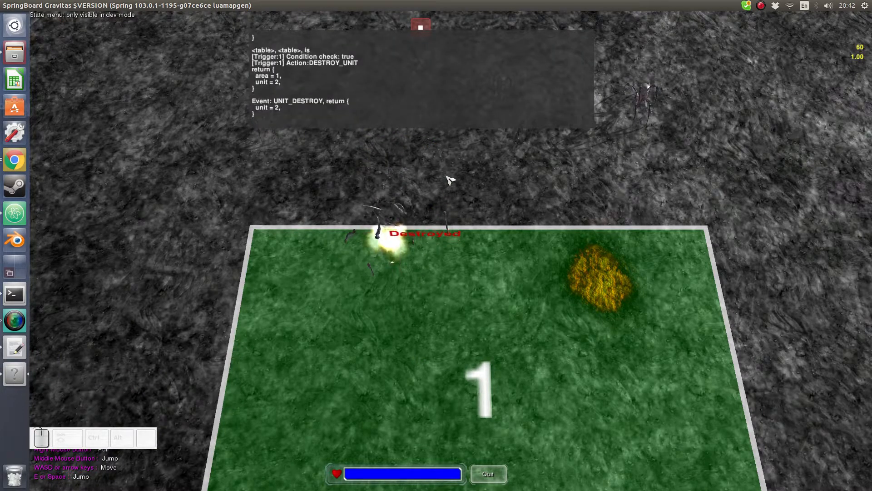
{"action": "middle_click_drag", "start_coordinate": [493, 187], "coordinate": [476, 253]}
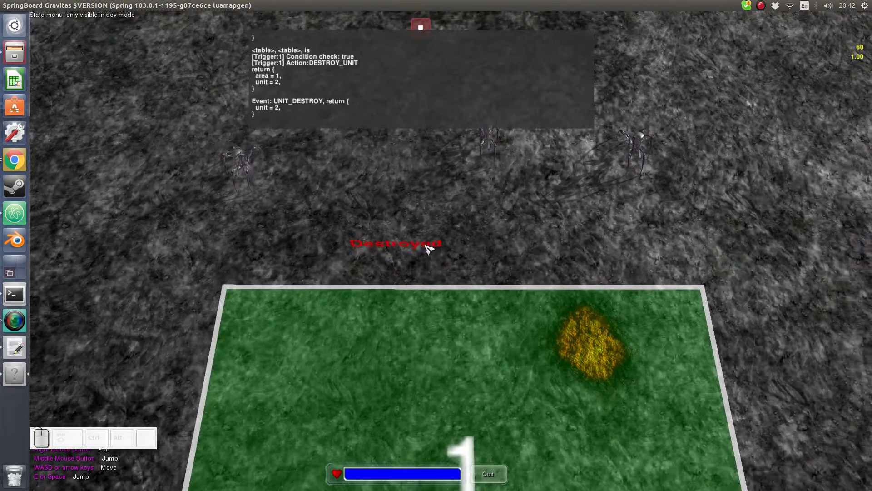
{"action": "scroll", "coordinate": [429, 248], "scroll_direction": "up", "scroll_amount": 2}
{"action": "left_click_drag", "start_coordinate": [427, 219], "coordinate": [472, 225]}
{"action": "scroll", "coordinate": [341, 170], "scroll_direction": "down", "scroll_amount": 2}
Select the leftmost Projector, order it to move into area 1, and stop the scenario test.
{"action": "left_click_drag", "start_coordinate": [242, 147], "coordinate": [343, 211]}
{"action": "right_click", "coordinate": [339, 305]}
{"action": "scroll", "coordinate": [402, 300], "scroll_direction": "up", "scroll_amount": 1}
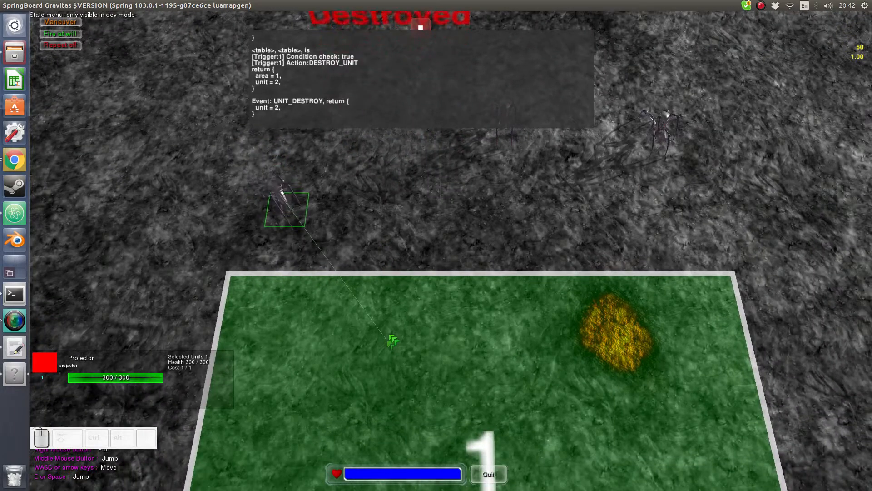
{"action": "right_click", "coordinate": [388, 336]}
{"action": "scroll", "coordinate": [388, 336], "scroll_direction": "down", "scroll_amount": 1}
{"action": "right_click", "coordinate": [431, 277]}
{"action": "scroll", "coordinate": [533, 166], "scroll_direction": "down", "scroll_amount": 1}
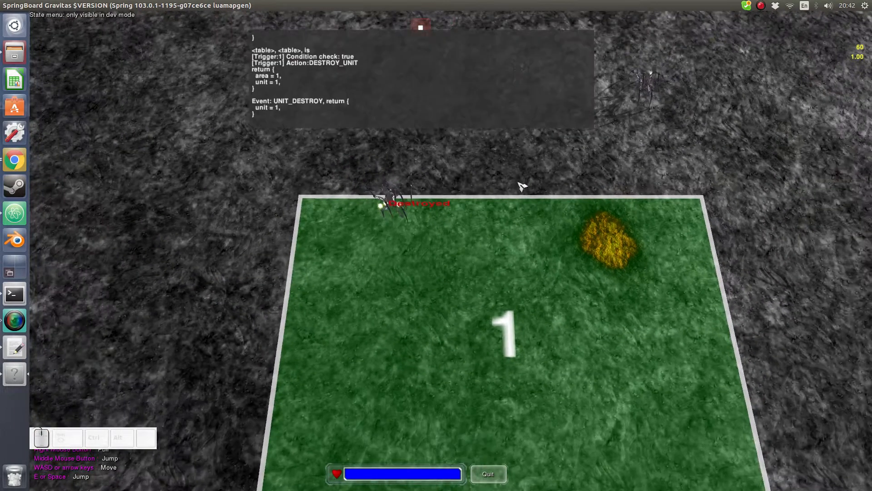
{"action": "middle_click_drag", "start_coordinate": [465, 103], "coordinate": [457, 133]}
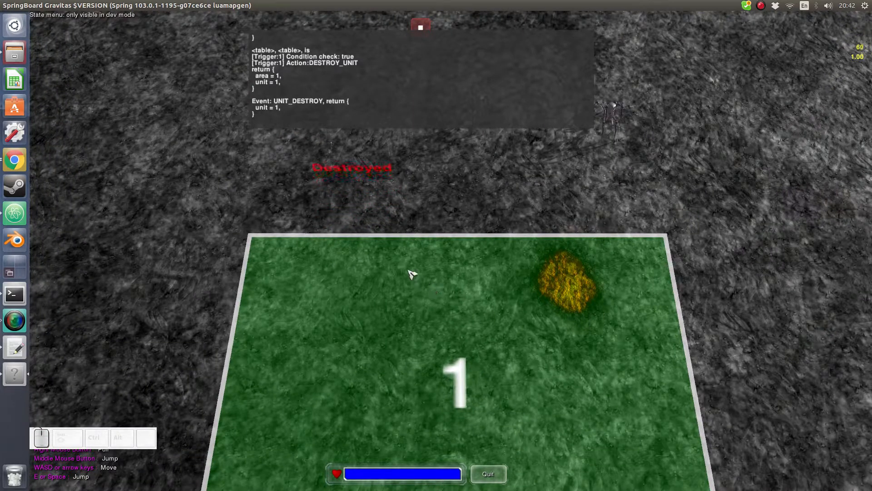
{"action": "left_click", "coordinate": [421, 29]}
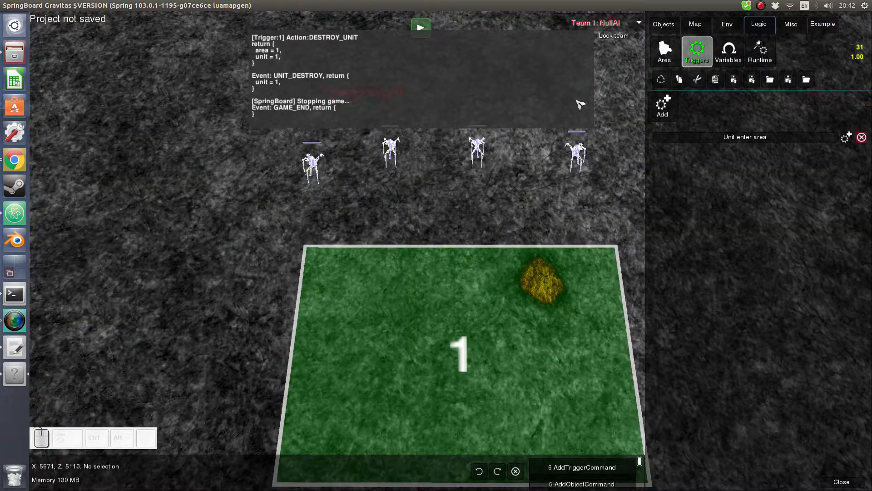
{"action": "left_click_drag", "start_coordinate": [260, 106], "coordinate": [653, 218]}
{"action": "left_click", "coordinate": [523, 219]}
{"action": "scroll", "coordinate": [548, 158], "scroll_direction": "down", "scroll_amount": 3}
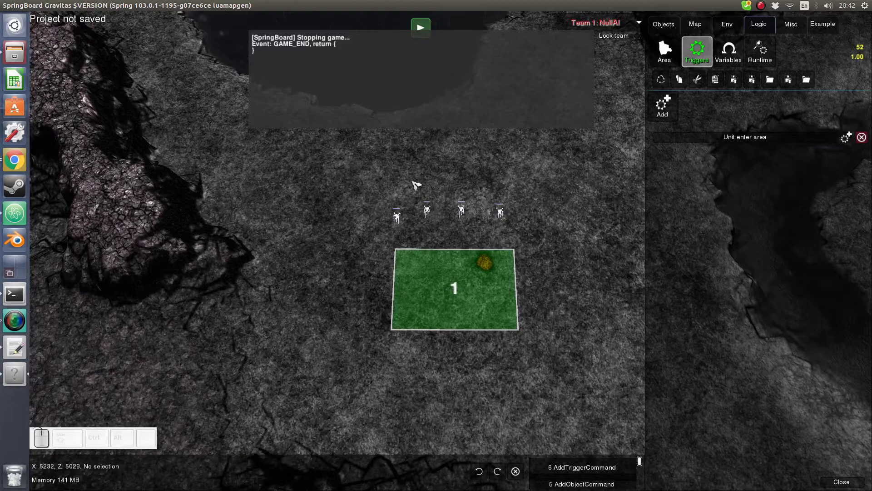
{"action": "scroll", "coordinate": [430, 222], "scroll_direction": "up", "scroll_amount": 3}
{"action": "left_click_drag", "start_coordinate": [313, 175], "coordinate": [583, 252]}
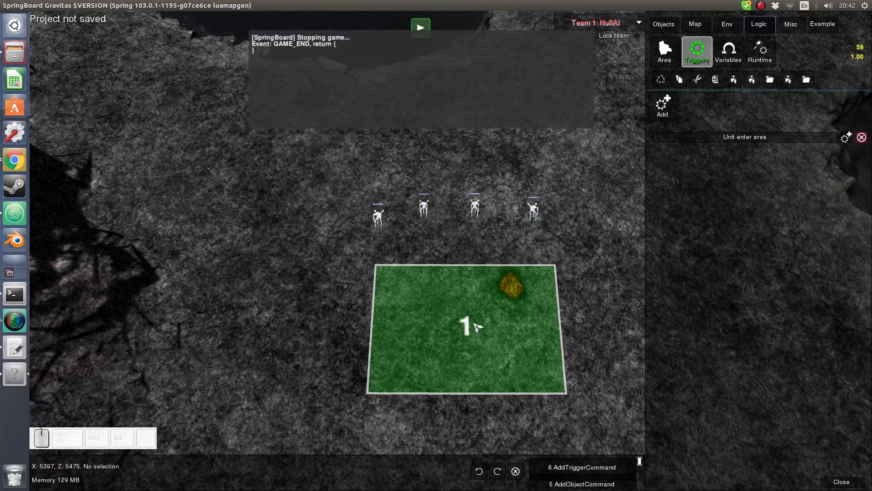
{"action": "scroll", "coordinate": [479, 328], "scroll_direction": "up", "scroll_amount": 2}
{"action": "left_click_drag", "start_coordinate": [312, 147], "coordinate": [555, 222]}
{"action": "middle_click_drag", "start_coordinate": [566, 195], "coordinate": [568, 128]}
{"action": "middle_click_drag", "start_coordinate": [558, 219], "coordinate": [509, 245]}
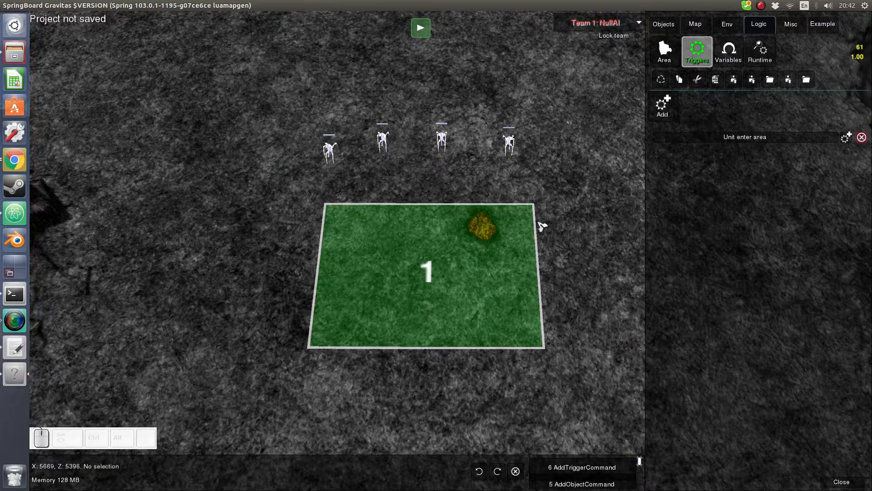
{"action": "middle_click_drag", "start_coordinate": [542, 225], "coordinate": [526, 154]}
Place three single B.O.B units for Team 1 in a row behind the Projectors.
{"action": "left_click", "coordinate": [664, 24]}
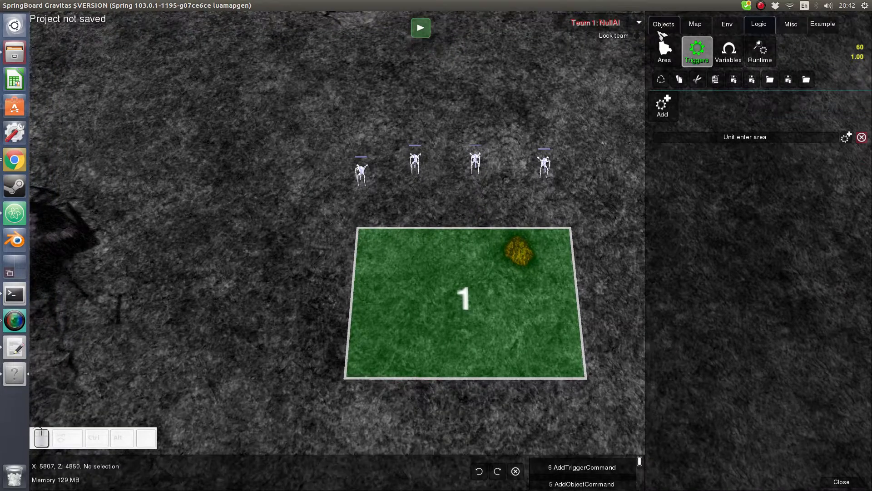
{"action": "left_click", "coordinate": [679, 79]}
{"action": "left_click", "coordinate": [677, 182]}
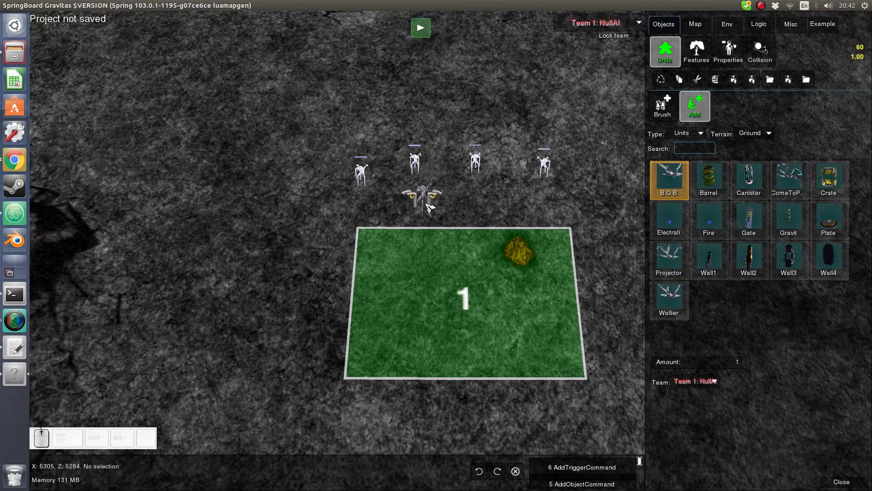
{"action": "scroll", "coordinate": [428, 206], "scroll_direction": "up", "scroll_amount": 3}
{"action": "scroll", "coordinate": [327, 109], "scroll_direction": "up", "scroll_amount": 1}
{"action": "left_click", "coordinate": [323, 112]}
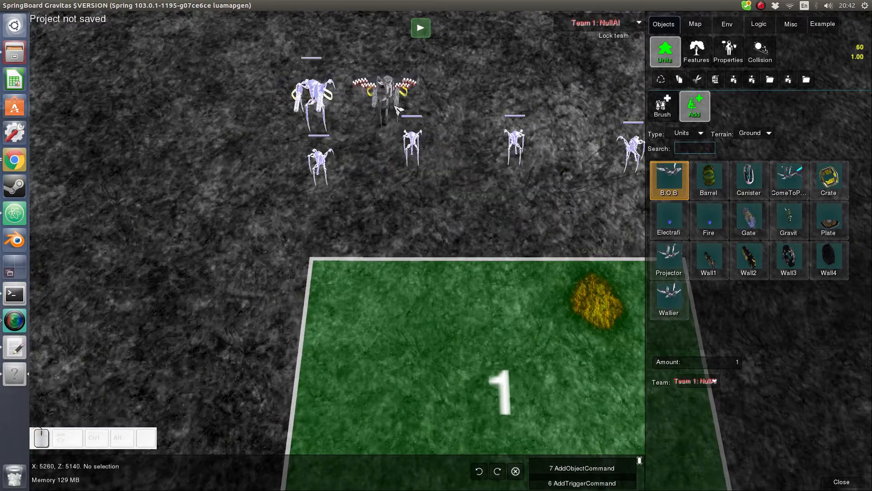
{"action": "left_click", "coordinate": [395, 91]}
{"action": "left_click", "coordinate": [562, 91]}
{"action": "right_click", "coordinate": [582, 94]}
Move the middle B.O.B unit farther back from area 1 and clear the selection.
{"action": "scroll", "coordinate": [581, 116], "scroll_direction": "down", "scroll_amount": 2}
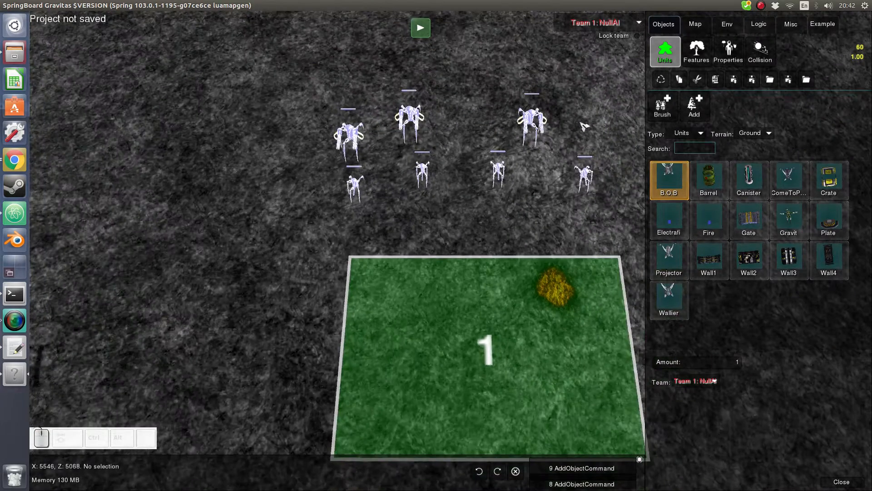
{"action": "left_click", "coordinate": [436, 107]}
{"action": "left_click_drag", "start_coordinate": [440, 105], "coordinate": [474, 90]}
{"action": "left_click", "coordinate": [493, 130]}
Examine the second Projector from the left and compare it with the leftmost B.O.B unit.
{"action": "scroll", "coordinate": [482, 136], "scroll_direction": "up", "scroll_amount": 3}
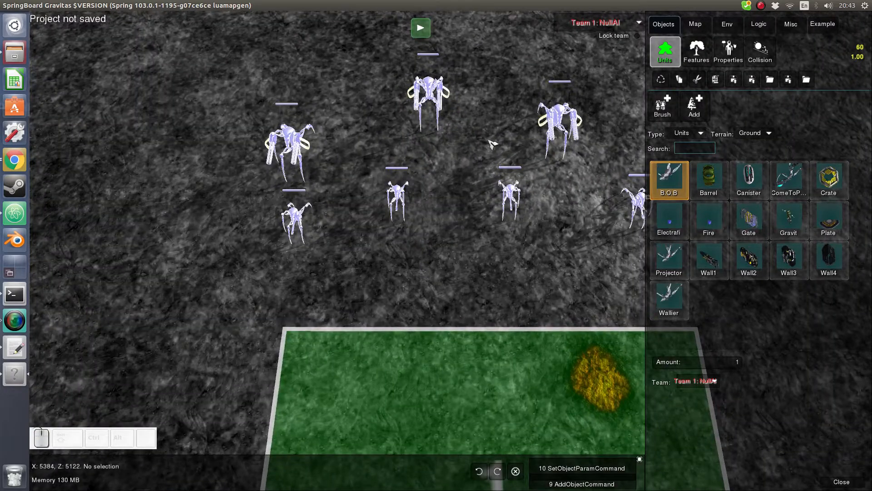
{"action": "left_click_drag", "start_coordinate": [369, 173], "coordinate": [436, 209]}
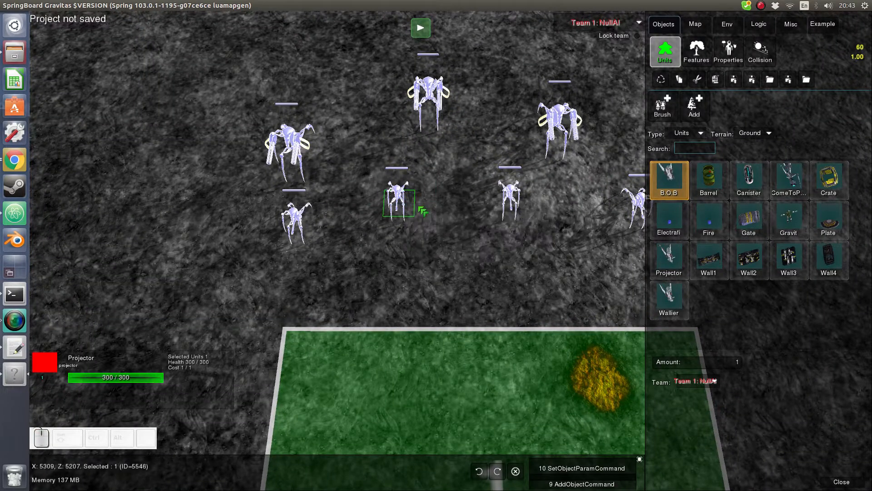
{"action": "scroll", "coordinate": [409, 200], "scroll_direction": "up", "scroll_amount": 3}
{"action": "scroll", "coordinate": [433, 159], "scroll_direction": "down", "scroll_amount": 5}
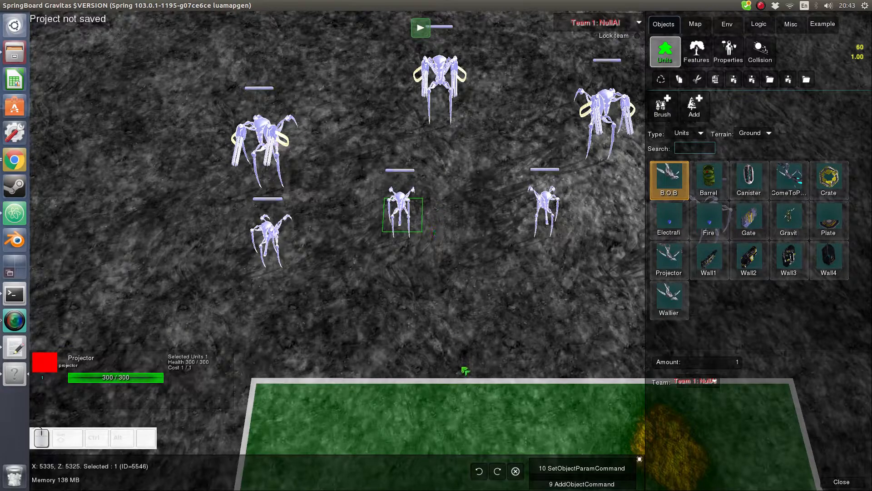
{"action": "scroll", "coordinate": [444, 388], "scroll_direction": "up", "scroll_amount": 3}
{"action": "middle_click_drag", "start_coordinate": [444, 388], "coordinate": [433, 388]}
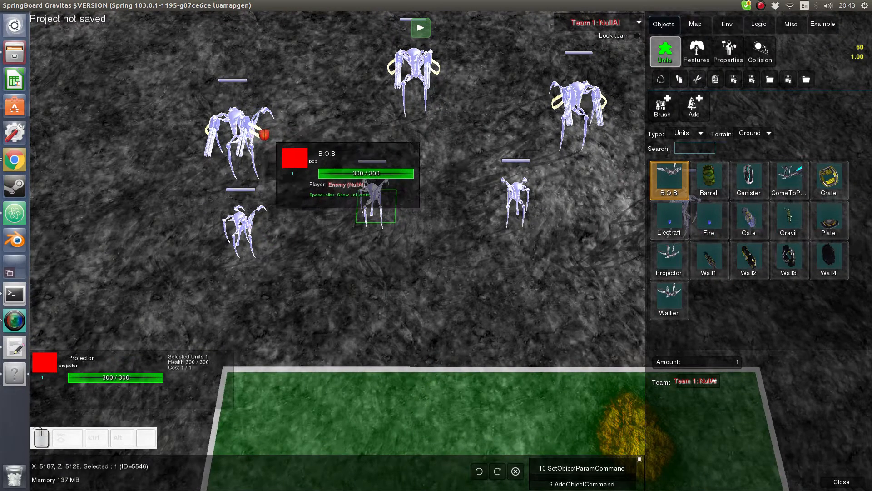
{"action": "scroll", "coordinate": [290, 143], "scroll_direction": "down", "scroll_amount": 3}
{"action": "middle_click_drag", "start_coordinate": [292, 144], "coordinate": [341, 164]}
{"action": "left_click", "coordinate": [413, 202]}
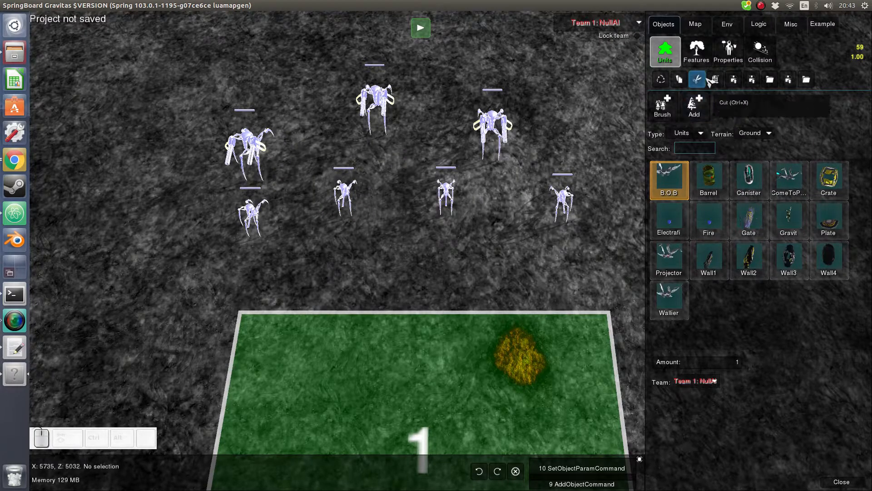
Open the "Unit enter area" trigger for editing and move its window clear of the units.
{"action": "left_click", "coordinate": [756, 26]}
{"action": "left_click", "coordinate": [697, 50]}
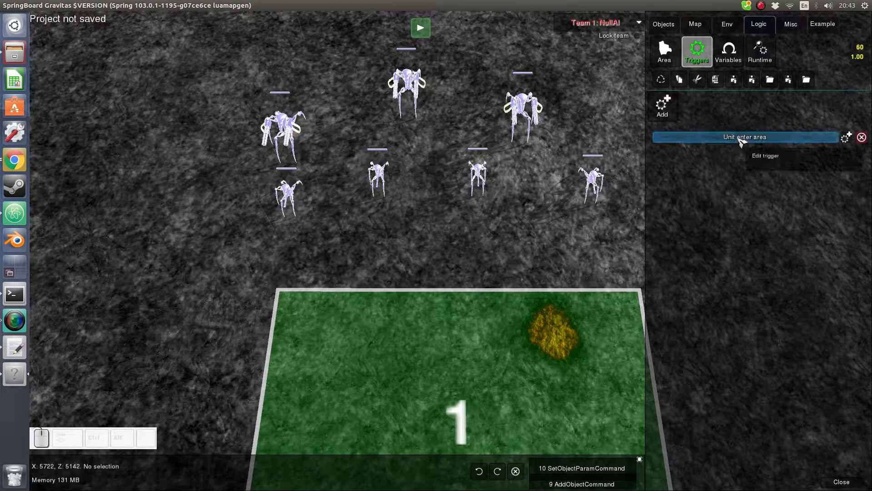
{"action": "left_click", "coordinate": [748, 138]}
{"action": "left_click_drag", "start_coordinate": [483, 230], "coordinate": [195, 236]}
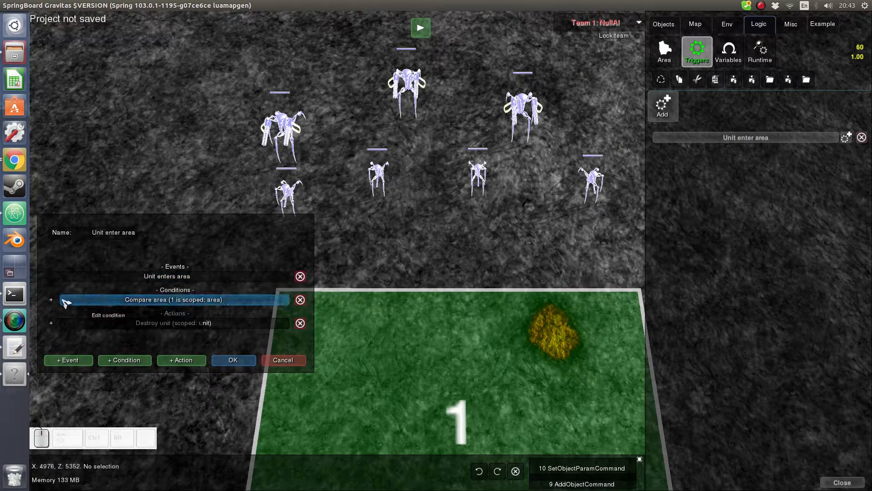
Start a new condition for the "Unit enter area" trigger using Compare and Compare unitType.
{"action": "left_click", "coordinate": [130, 362]}
{"action": "left_click_drag", "start_coordinate": [577, 235], "coordinate": [651, 219]}
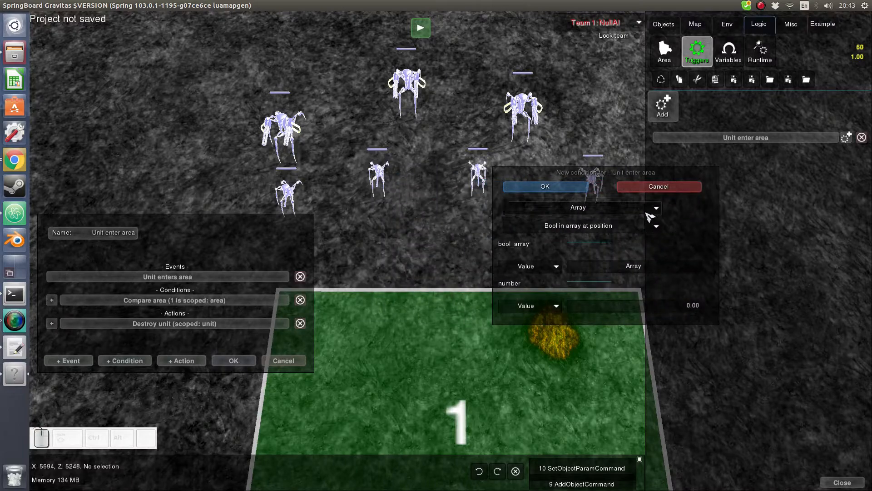
{"action": "left_click", "coordinate": [649, 214]}
{"action": "left_click", "coordinate": [591, 231]}
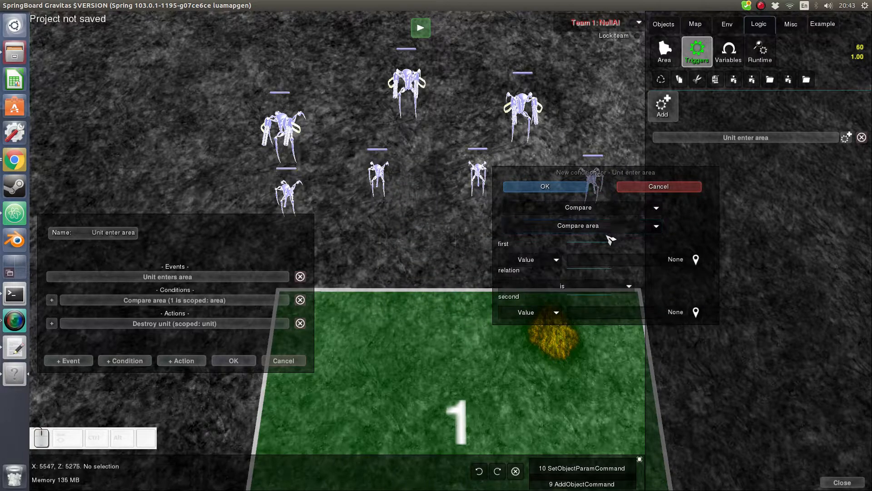
{"action": "left_click", "coordinate": [562, 232]}
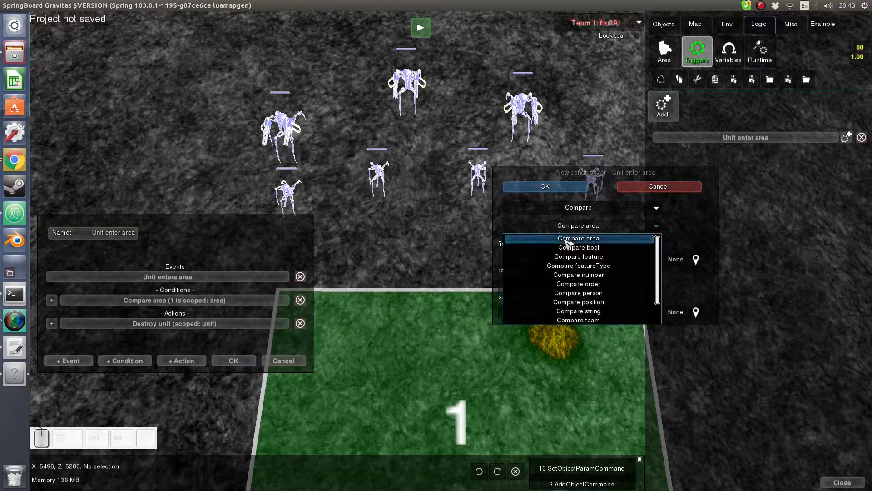
{"action": "left_click", "coordinate": [587, 318]}
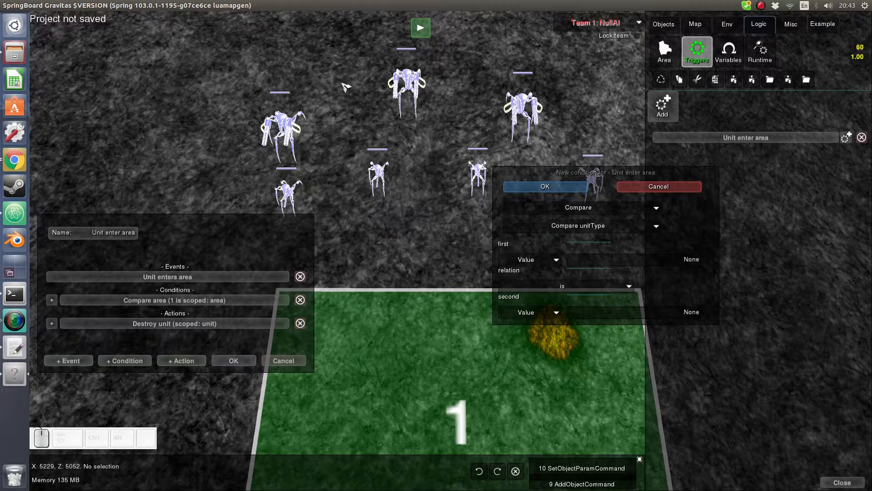
Set the condition's first unit type to bob using the leftmost B.O.B unit on the map.
{"action": "left_click", "coordinate": [604, 258]}
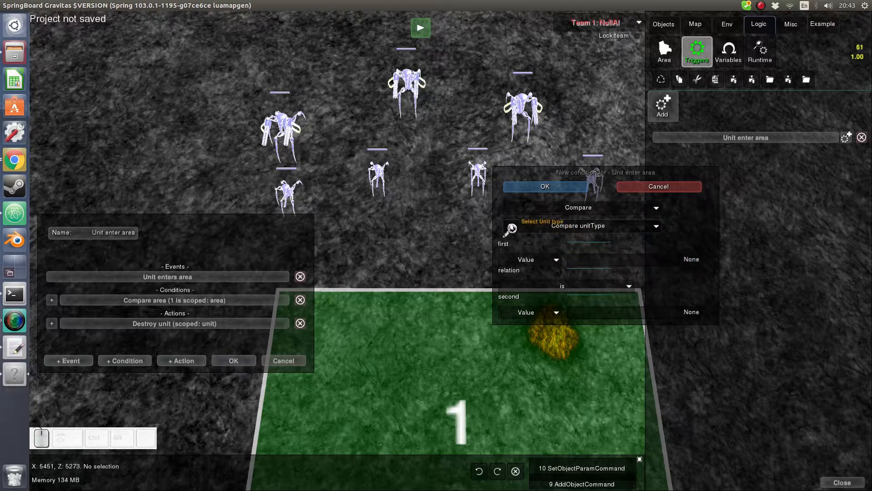
{"action": "left_click", "coordinate": [286, 136]}
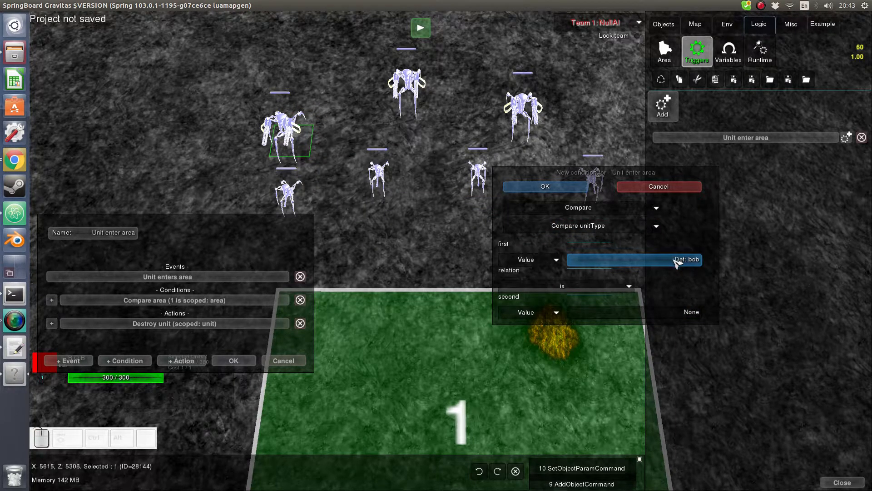
{"action": "left_click", "coordinate": [393, 151]}
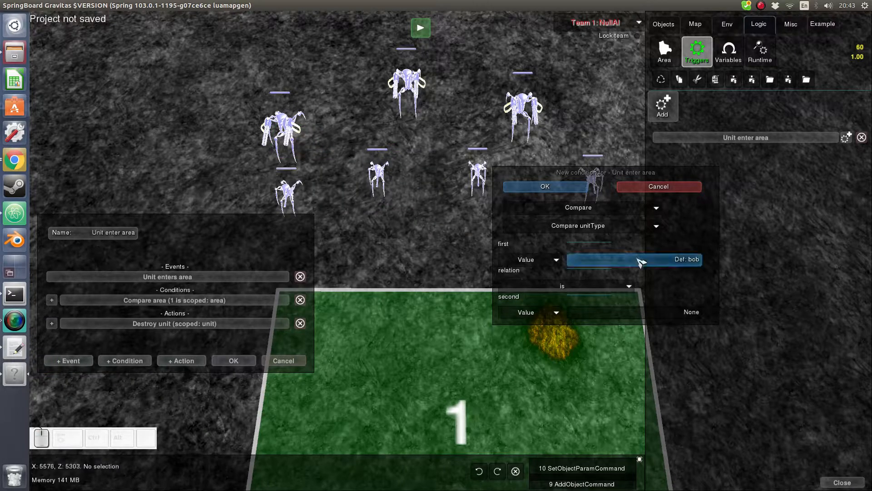
Set the condition's first unit type to projector using the second Projector from the left on the map.
{"action": "left_click", "coordinate": [588, 263]}
{"action": "left_click", "coordinate": [380, 180]}
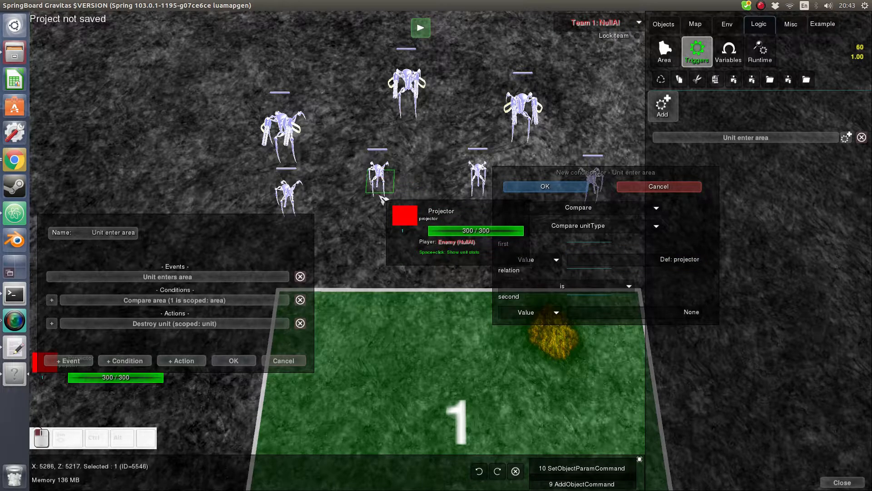
{"action": "middle_click_drag", "start_coordinate": [428, 251], "coordinate": [441, 245]}
{"action": "left_click", "coordinate": [441, 245]}
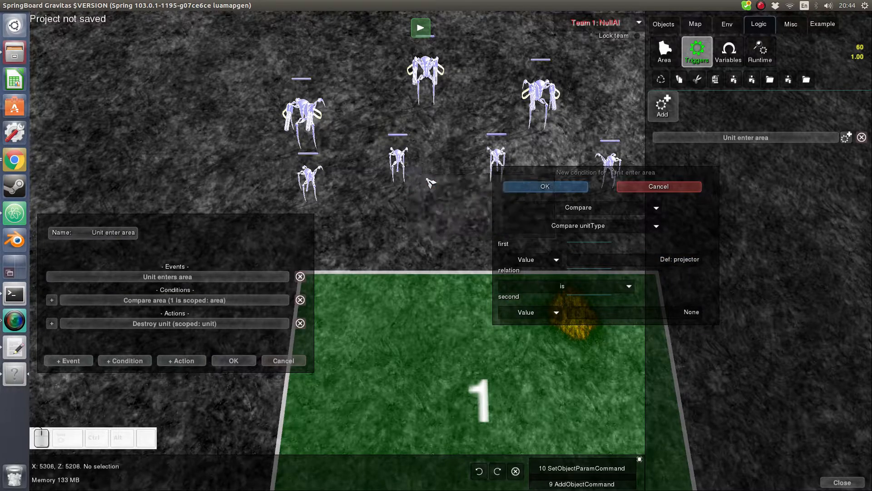
Switch the condition's second unit type to an expression and start defining that expression.
{"action": "left_click", "coordinate": [530, 314]}
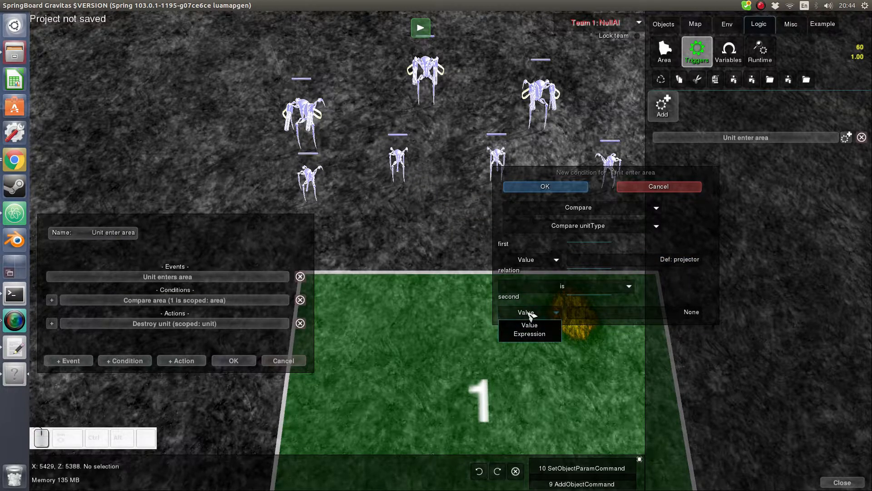
{"action": "left_click", "coordinate": [531, 313]}
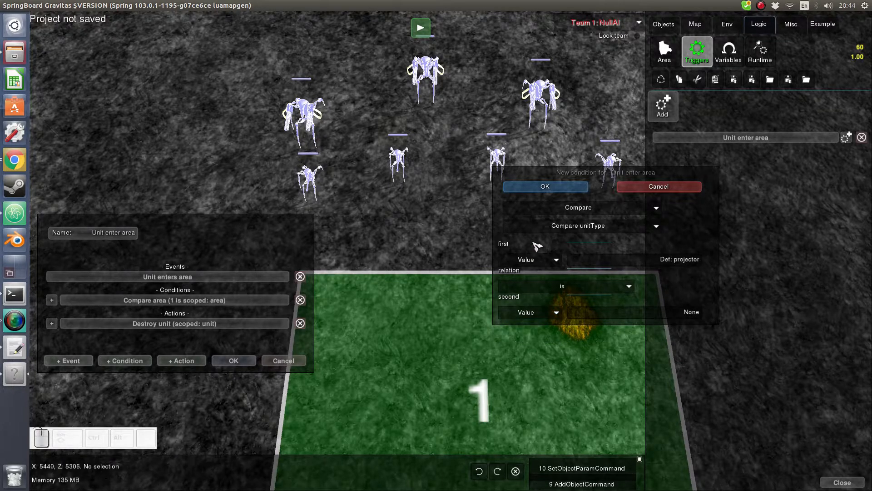
{"action": "scroll", "coordinate": [367, 211], "scroll_direction": "up", "scroll_amount": 1}
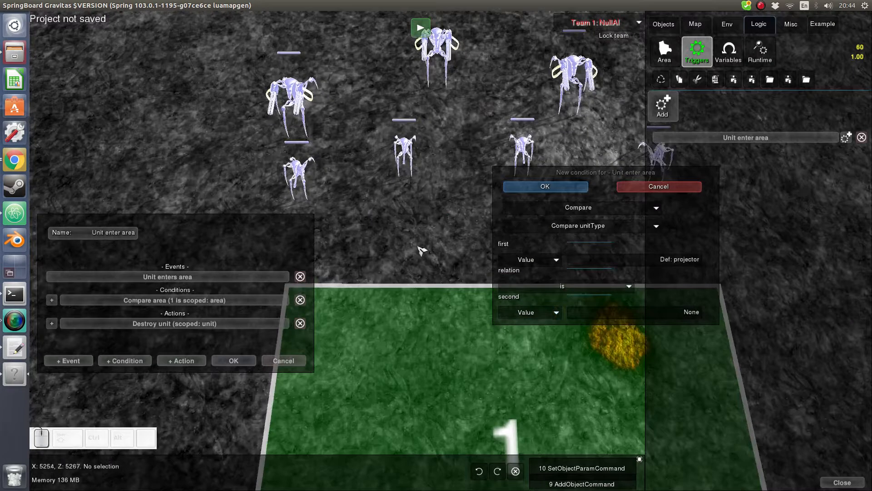
{"action": "left_click", "coordinate": [525, 317]}
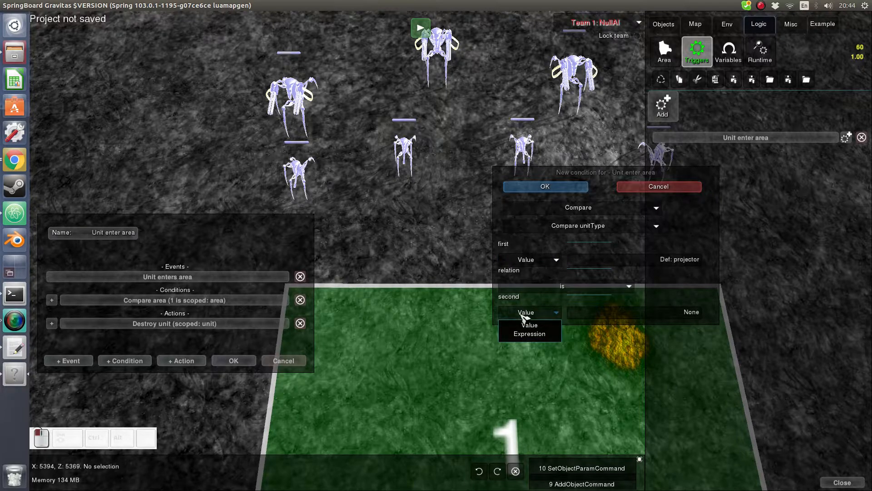
{"action": "left_click", "coordinate": [528, 334]}
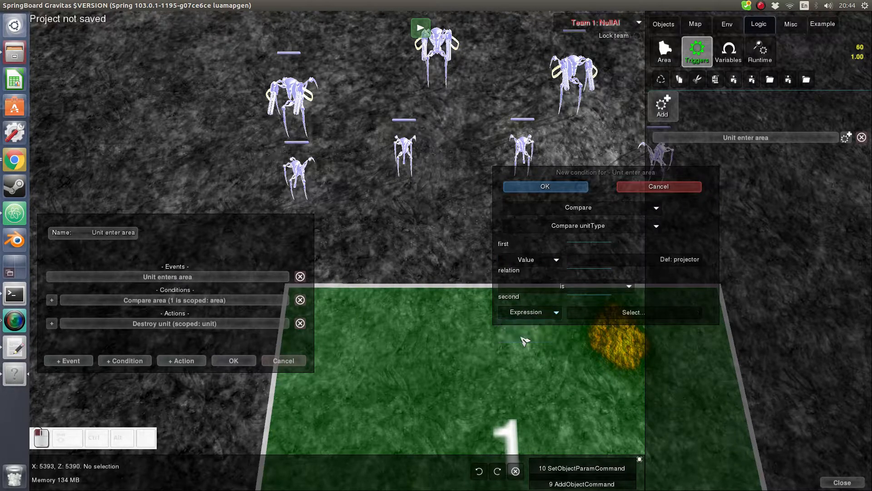
{"action": "left_click", "coordinate": [578, 317]}
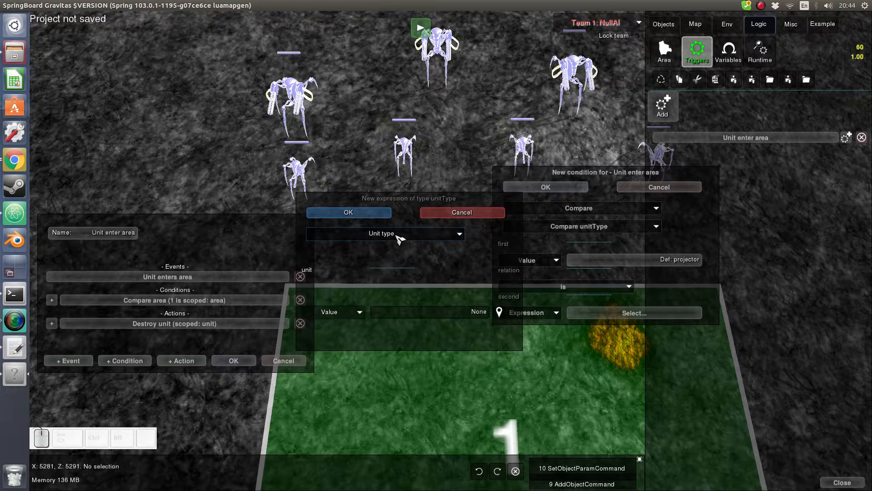
Set the Unit type expression's unit to the Trigger: unit parameter, and confirm both the expression and the condition.
{"action": "left_click_drag", "start_coordinate": [417, 295], "coordinate": [204, 161]}
{"action": "left_click_drag", "start_coordinate": [205, 233], "coordinate": [215, 285]}
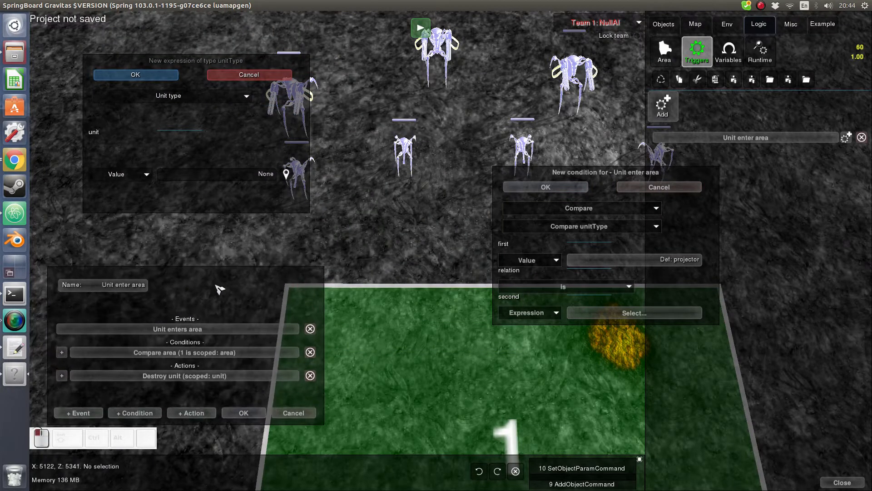
{"action": "left_click_drag", "start_coordinate": [215, 195], "coordinate": [182, 219]}
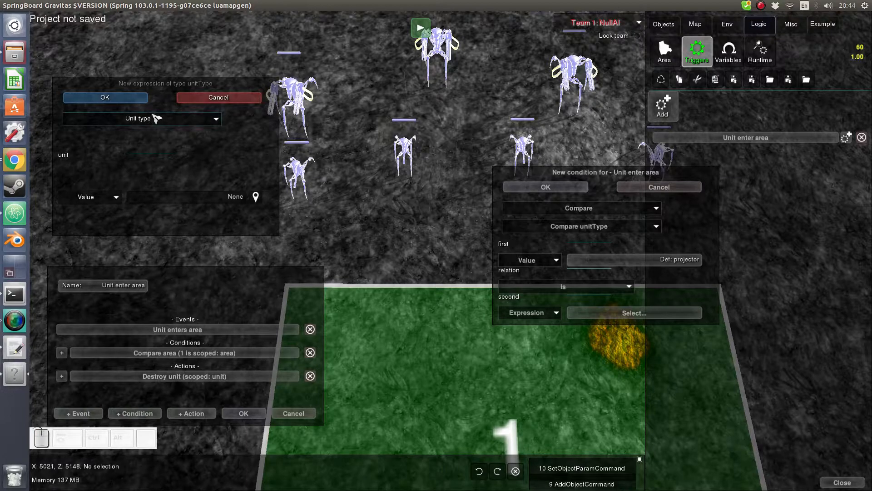
{"action": "left_click", "coordinate": [99, 197]}
{"action": "left_click", "coordinate": [86, 221]}
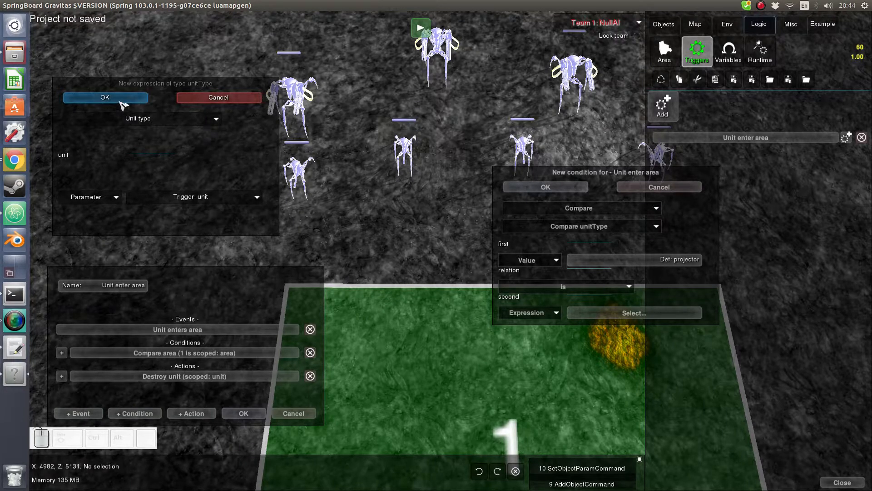
{"action": "left_click", "coordinate": [101, 96]}
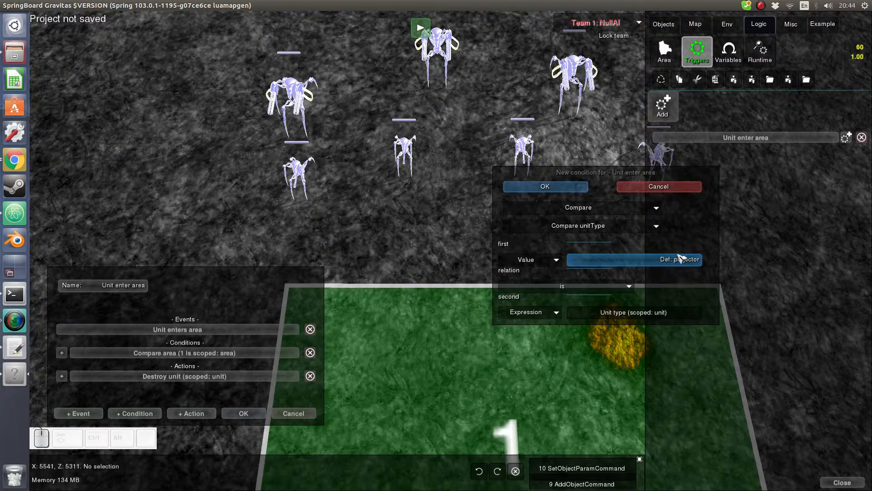
{"action": "left_click", "coordinate": [584, 187]}
Expand the Compare unitType condition to examine its parameters, collapse it, and confirm the "Unit enter area" trigger.
{"action": "left_click_drag", "start_coordinate": [218, 292], "coordinate": [205, 182]}
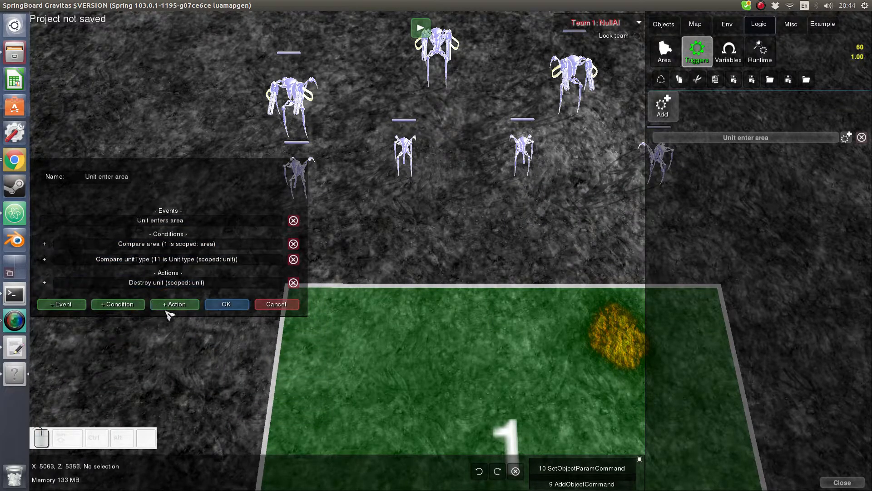
{"action": "left_click_drag", "start_coordinate": [185, 274], "coordinate": [193, 289]}
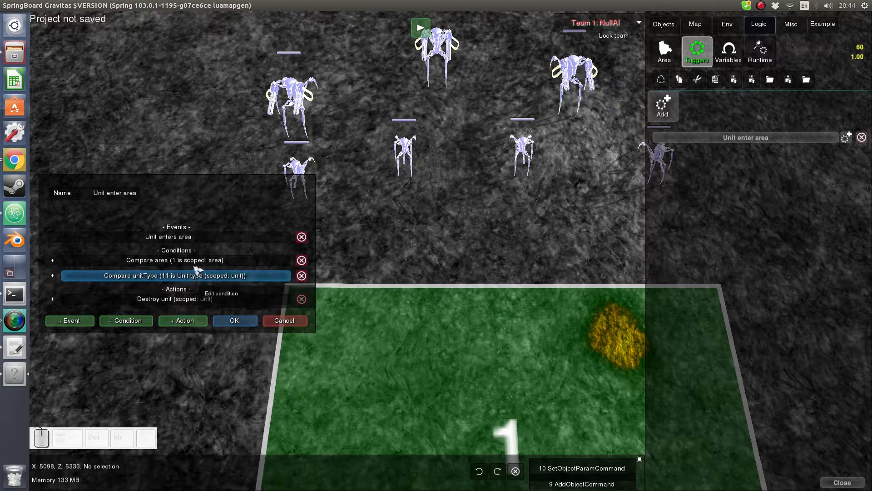
{"action": "left_click", "coordinate": [52, 276]}
{"action": "scroll", "coordinate": [127, 267], "scroll_direction": "up", "scroll_amount": 1}
{"action": "scroll", "coordinate": [127, 266], "scroll_direction": "down", "scroll_amount": 2}
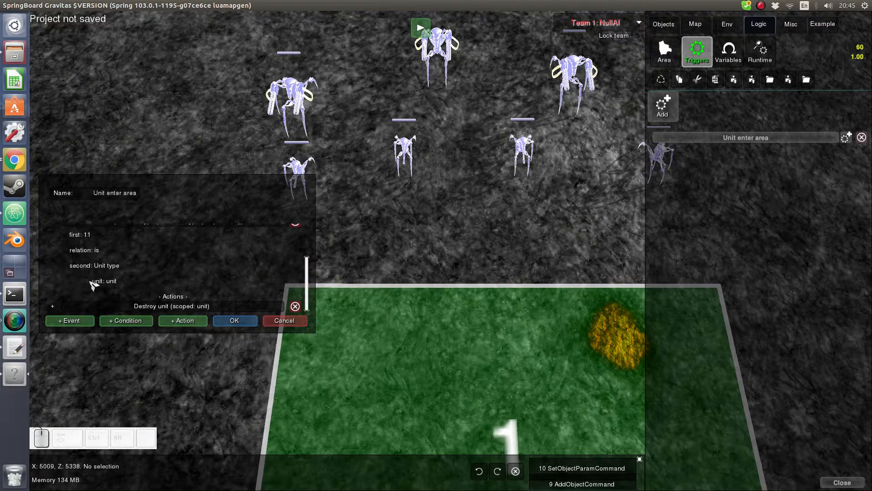
{"action": "scroll", "coordinate": [92, 285], "scroll_direction": "up", "scroll_amount": 1}
{"action": "left_click", "coordinate": [55, 239]}
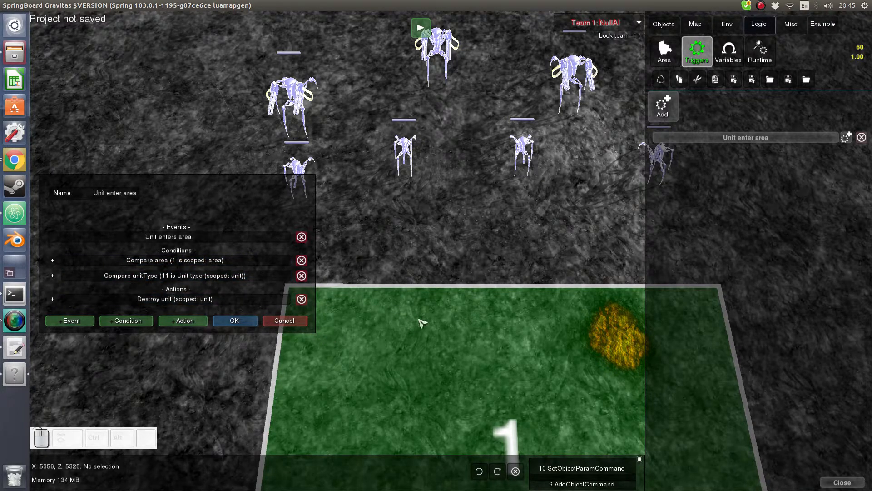
{"action": "left_click", "coordinate": [223, 322]}
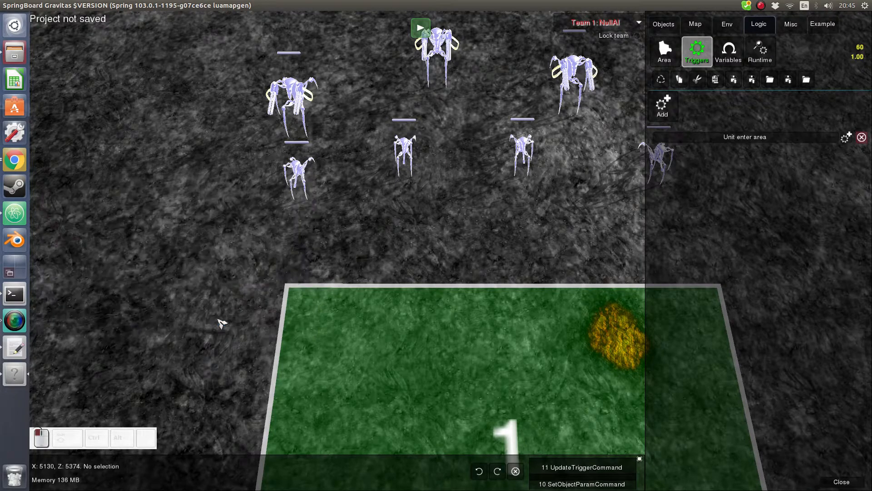
Start the scenario and send the second Projector from the left into area 1.
{"action": "scroll", "coordinate": [525, 238], "scroll_direction": "down", "scroll_amount": 2}
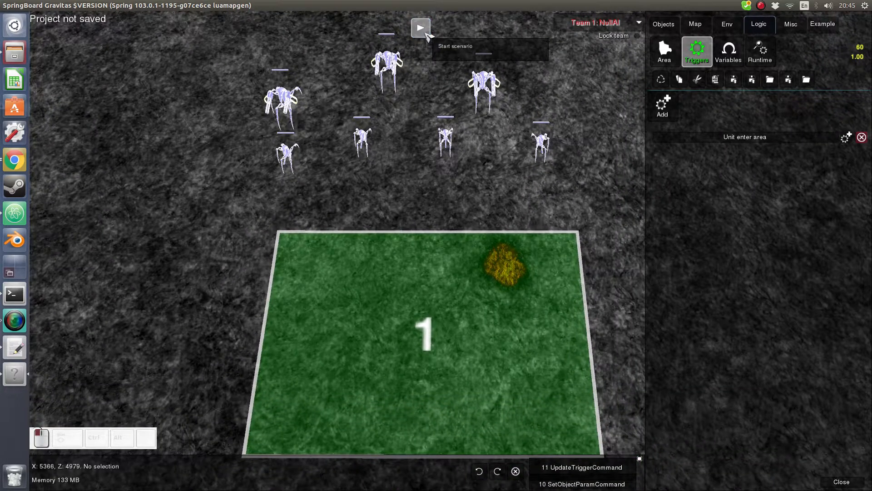
{"action": "left_click", "coordinate": [421, 27]}
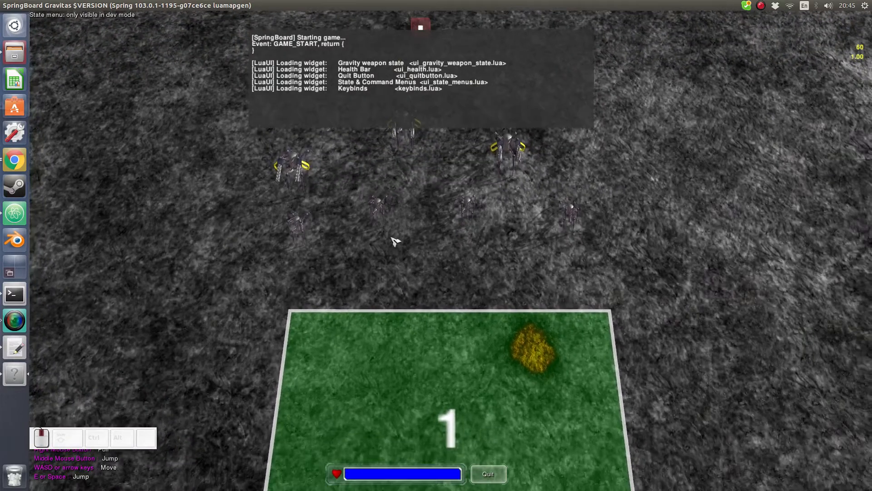
{"action": "left_click", "coordinate": [379, 213]}
{"action": "left_click", "coordinate": [394, 282]}
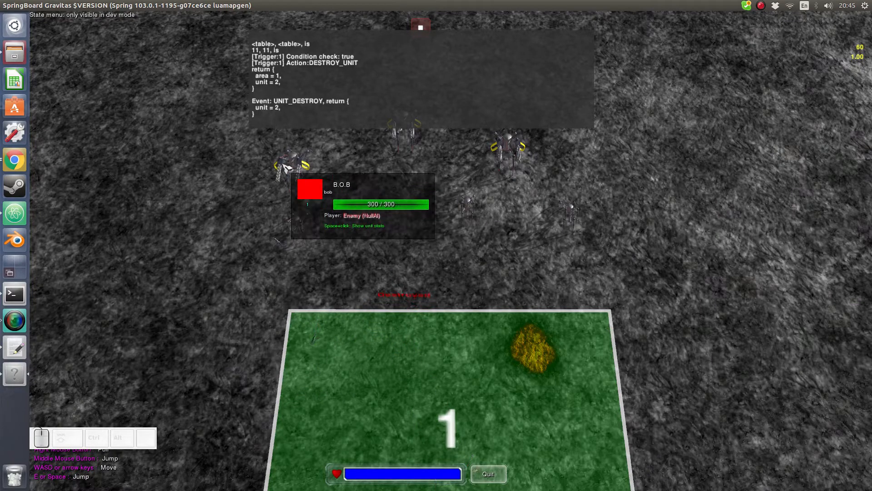
Send the leftmost B.O.B unit into area 1 and move it further inside the area.
{"action": "left_click", "coordinate": [292, 172]}
{"action": "scroll", "coordinate": [300, 191], "scroll_direction": "up", "scroll_amount": 3}
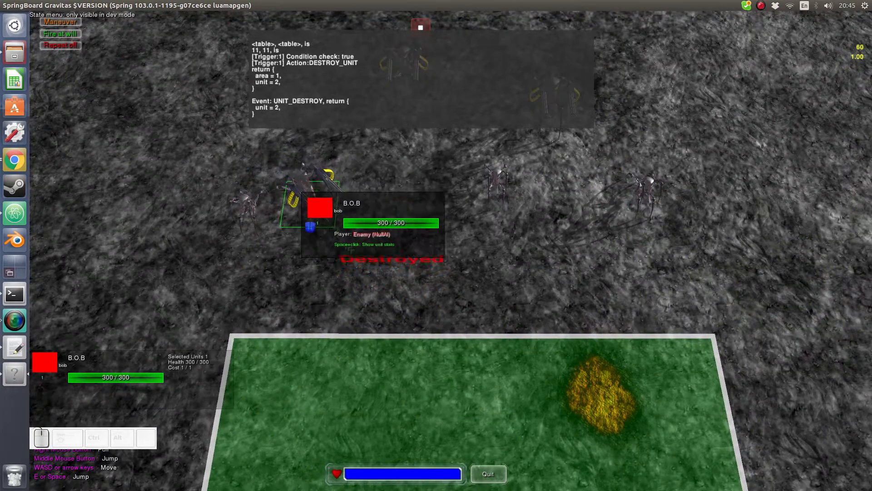
{"action": "right_click", "coordinate": [333, 313]}
{"action": "middle_click_drag", "start_coordinate": [332, 312], "coordinate": [362, 281]}
{"action": "right_click", "coordinate": [363, 364]}
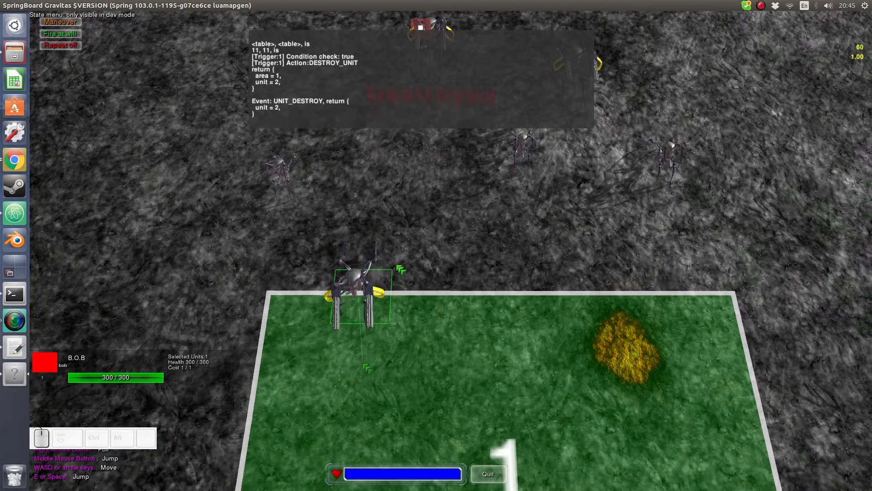
{"action": "right_click", "coordinate": [449, 388]}
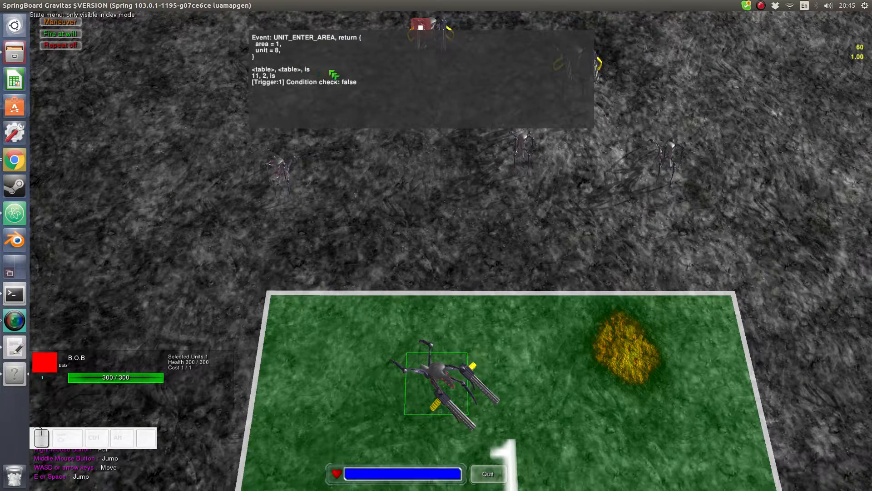
Order the B.O.B unit back out of area 1 towards the other units.
{"action": "left_click", "coordinate": [463, 231]}
{"action": "left_click", "coordinate": [456, 391]}
{"action": "right_click", "coordinate": [443, 272]}
{"action": "right_click", "coordinate": [440, 161]}
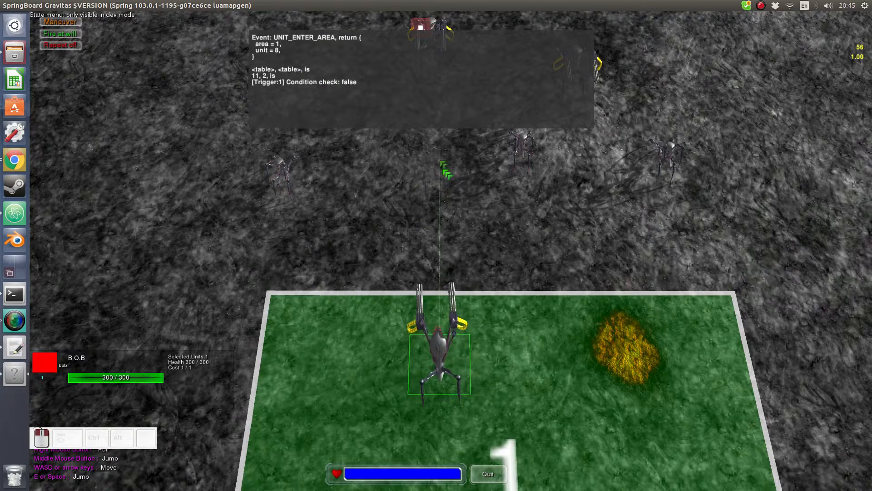
{"action": "left_click", "coordinate": [443, 171]}
Send the leftmost Projector and the nearer of the other two into area 1, and stop the scenario.
{"action": "left_click", "coordinate": [291, 178]}
{"action": "right_click", "coordinate": [368, 323]}
{"action": "left_click", "coordinate": [518, 154]}
{"action": "right_click", "coordinate": [516, 296]}
{"action": "middle_click_drag", "start_coordinate": [516, 296], "coordinate": [581, 179]}
{"action": "left_click", "coordinate": [581, 179]}
{"action": "scroll", "coordinate": [591, 189], "scroll_direction": "down", "scroll_amount": 1}
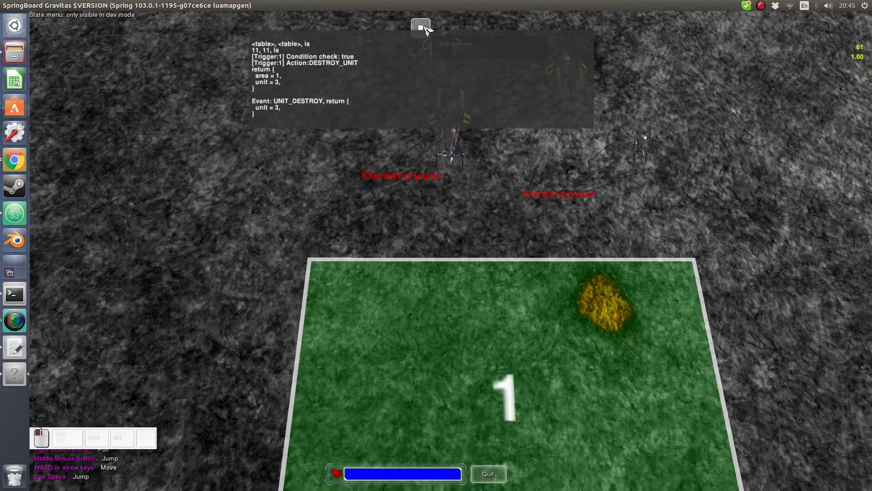
{"action": "left_click", "coordinate": [421, 28]}
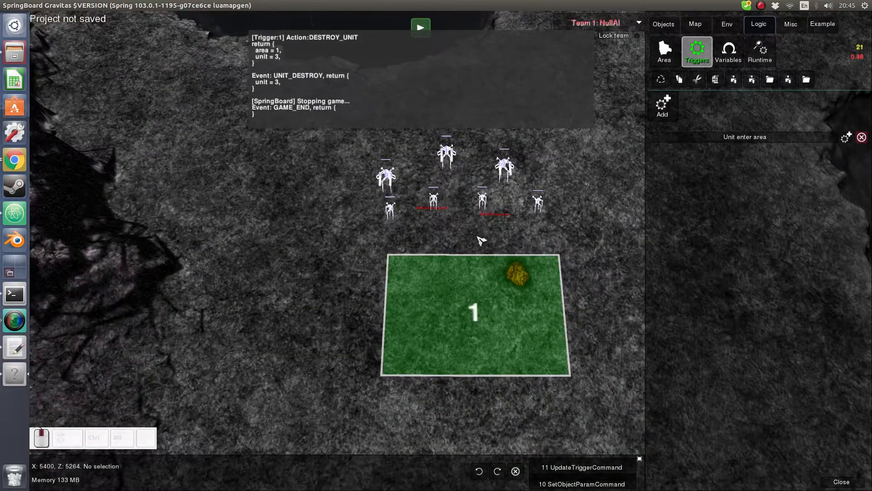
{"action": "middle_click_drag", "start_coordinate": [478, 237], "coordinate": [466, 257]}
{"action": "scroll", "coordinate": [366, 201], "scroll_direction": "up", "scroll_amount": 3}
{"action": "left_click_drag", "start_coordinate": [327, 110], "coordinate": [640, 282]}
{"action": "left_click", "coordinate": [558, 265]}
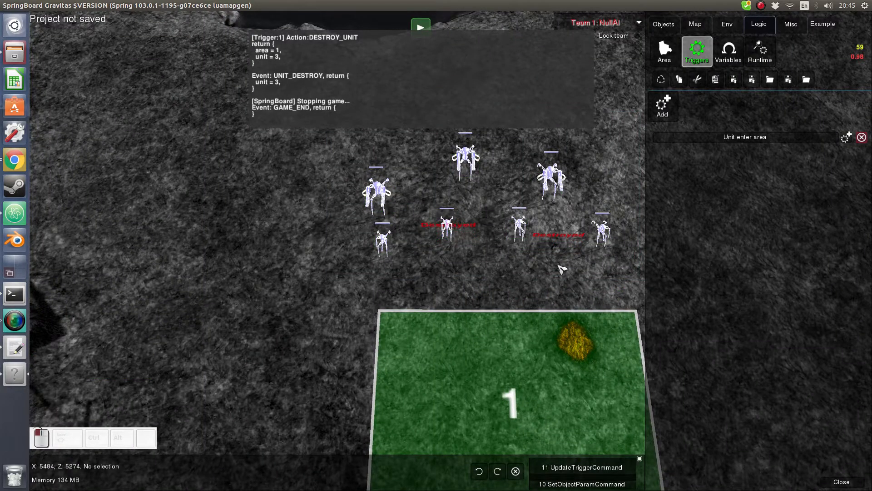
{"action": "middle_click_drag", "start_coordinate": [559, 266], "coordinate": [513, 250]}
{"action": "scroll", "coordinate": [512, 250], "scroll_direction": "up", "scroll_amount": 3}
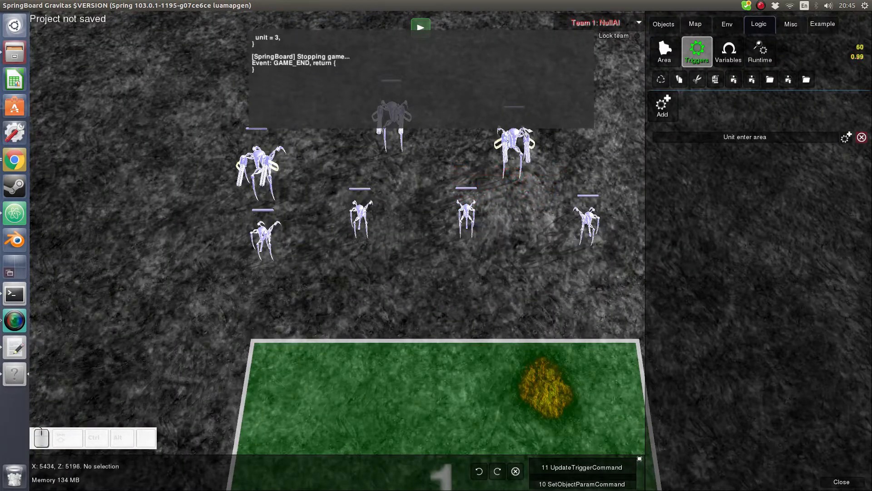
{"action": "scroll", "coordinate": [400, 181], "scroll_direction": "up", "scroll_amount": 2}
{"action": "middle_click_drag", "start_coordinate": [400, 182], "coordinate": [377, 179]}
{"action": "left_click_drag", "start_coordinate": [169, 189], "coordinate": [370, 271]}
{"action": "middle_click_drag", "start_coordinate": [347, 247], "coordinate": [457, 210]}
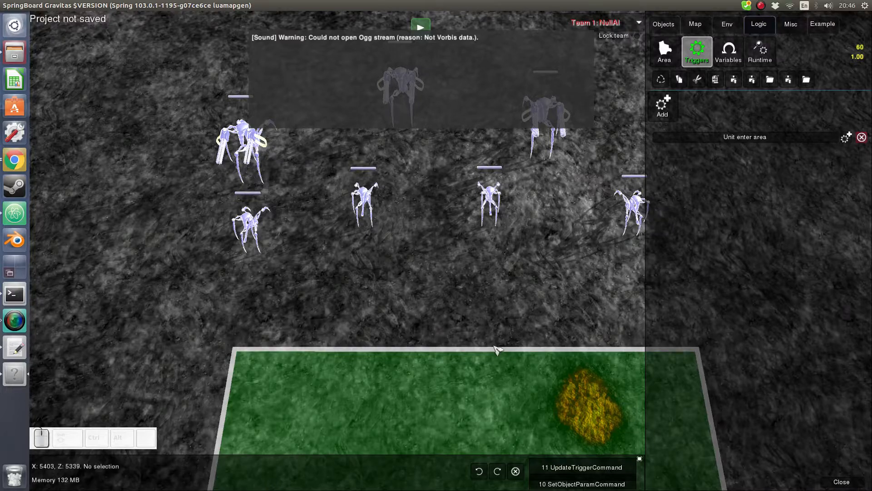
{"action": "middle_click_drag", "start_coordinate": [497, 350], "coordinate": [447, 321]}
{"action": "middle_click_drag", "start_coordinate": [391, 253], "coordinate": [374, 306]}
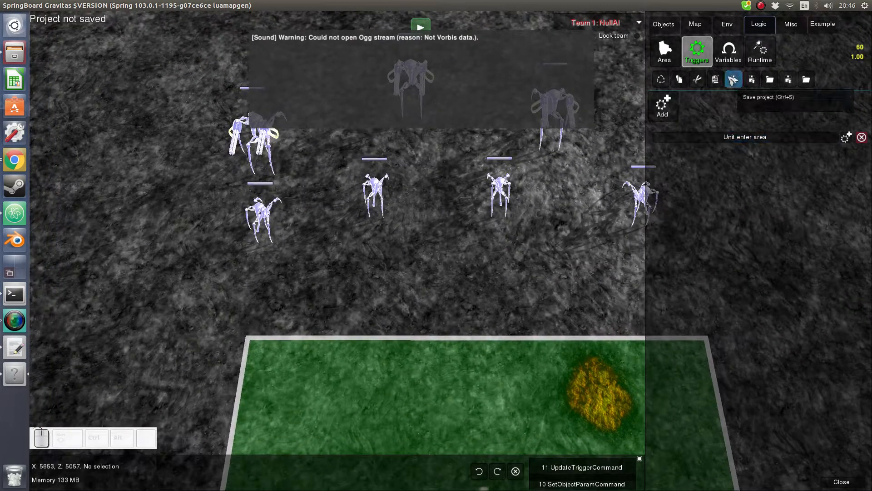
Create a number variable named units_destroyed.
{"action": "left_click", "coordinate": [729, 53]}
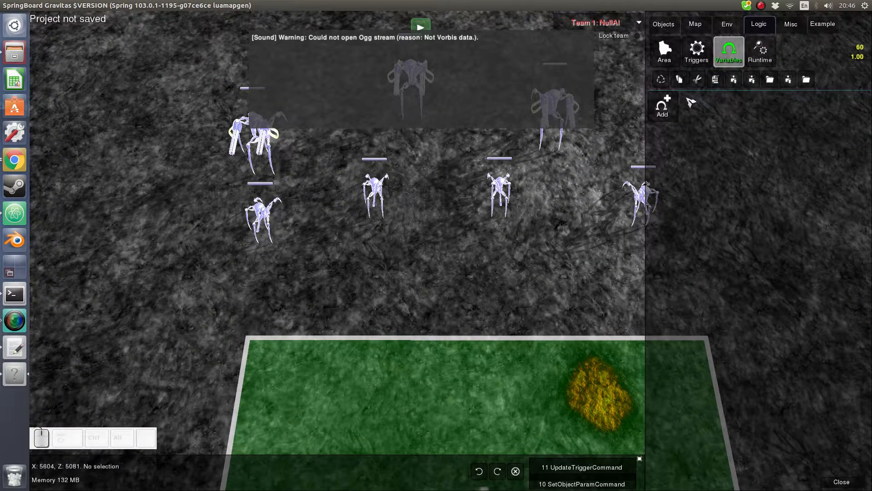
{"action": "left_click", "coordinate": [663, 106]}
{"action": "left_click", "coordinate": [407, 212]}
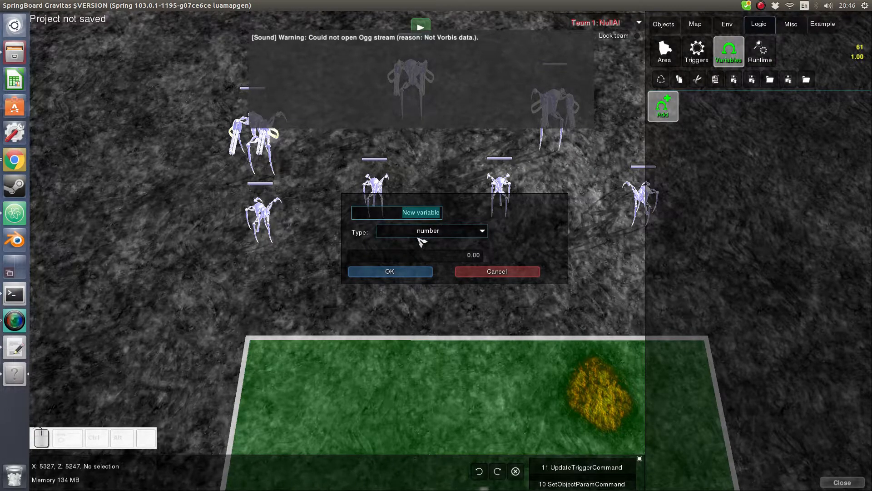
{"action": "type", "text": "units_destroyed"}
{"action": "key", "text": "Return"}
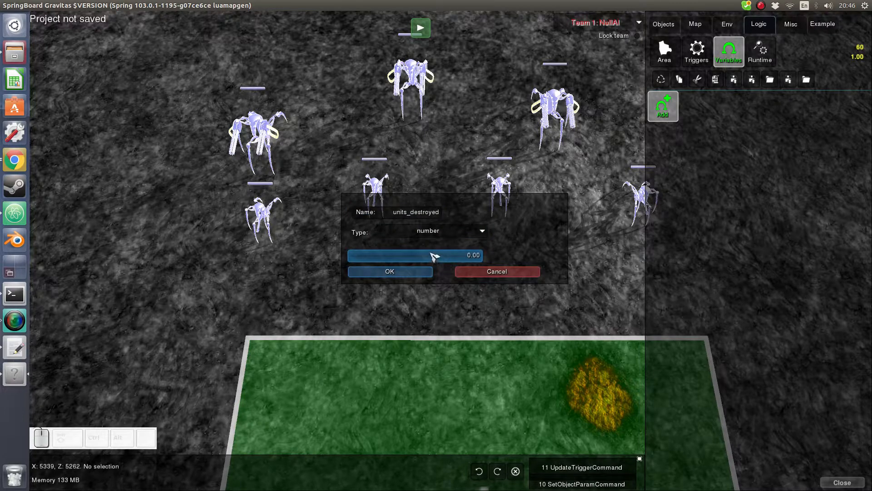
{"action": "left_click", "coordinate": [404, 271]}
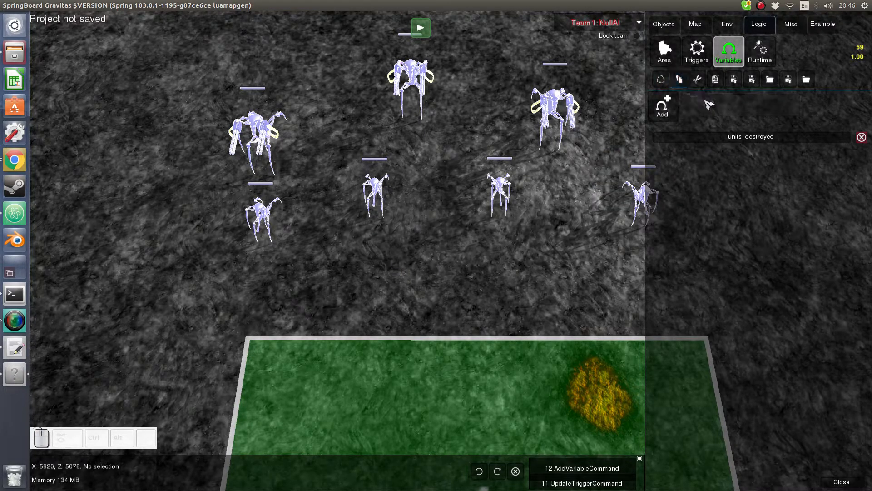
Add an Assign Number variable action for units_destroyed to the Unit enter area trigger.
{"action": "left_click", "coordinate": [697, 50]}
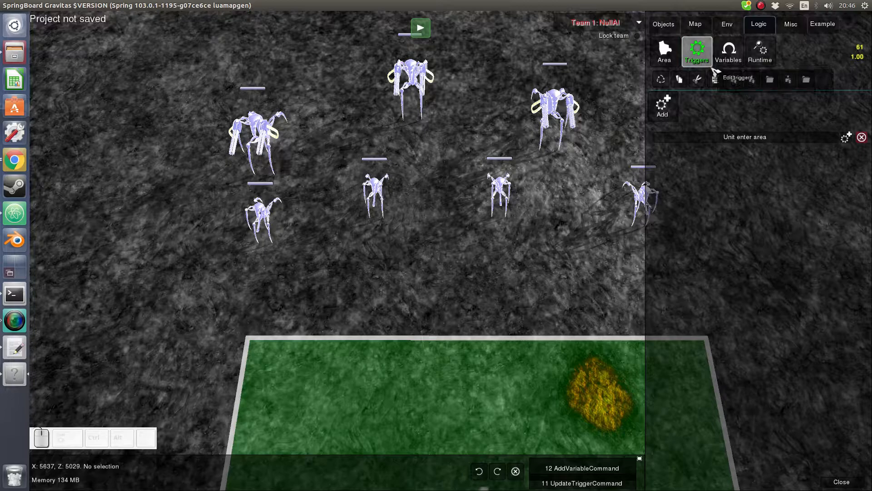
{"action": "left_click", "coordinate": [727, 138]}
{"action": "left_click_drag", "start_coordinate": [600, 258], "coordinate": [258, 255]}
{"action": "middle_click_drag", "start_coordinate": [412, 218], "coordinate": [428, 85]}
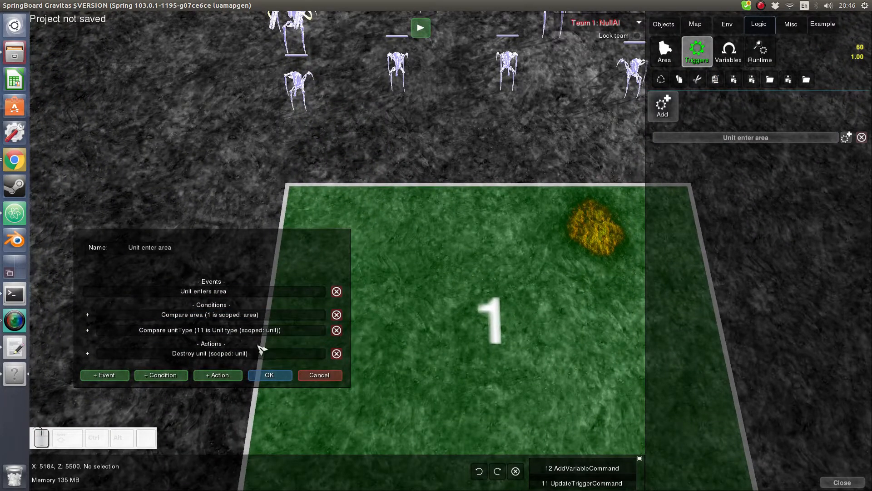
{"action": "left_click", "coordinate": [219, 374]}
{"action": "left_click", "coordinate": [416, 221]}
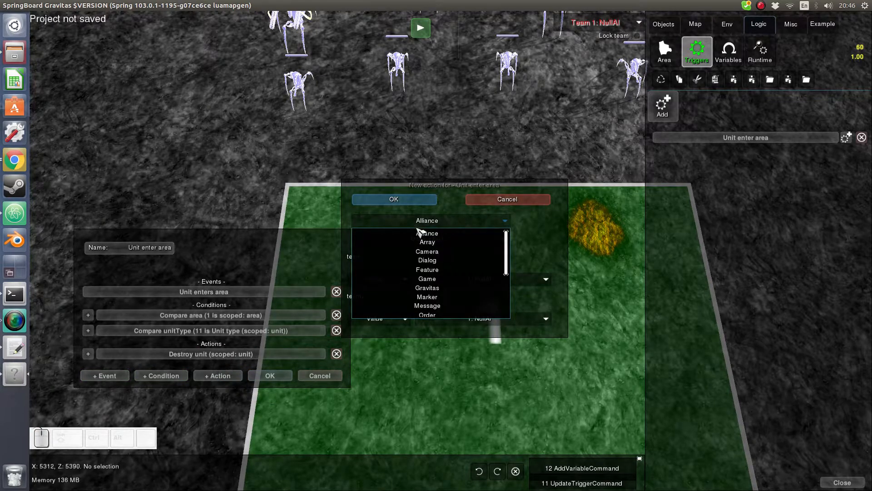
{"action": "scroll", "coordinate": [438, 275], "scroll_direction": "down", "scroll_amount": 5}
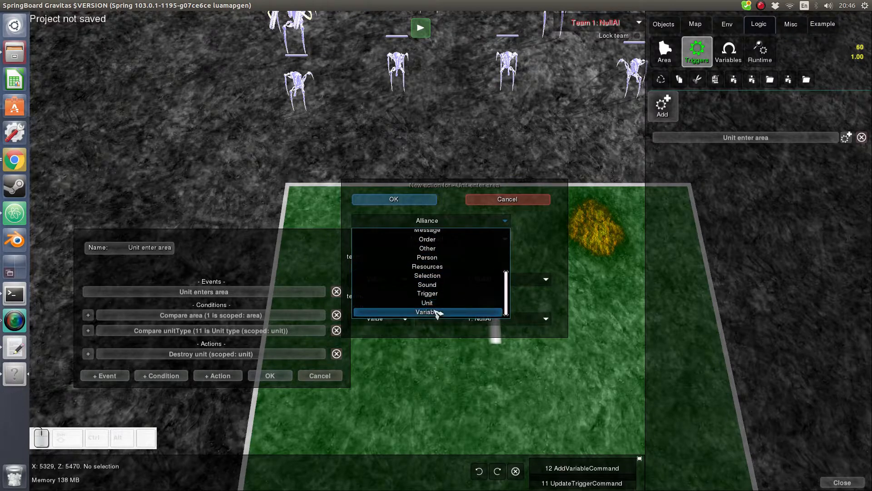
{"action": "left_click", "coordinate": [437, 313]}
{"action": "left_click", "coordinate": [436, 240]}
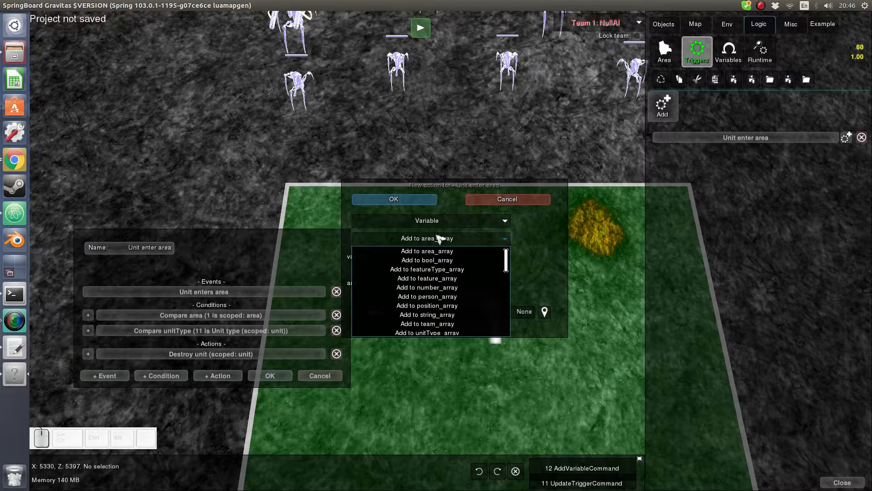
{"action": "scroll", "coordinate": [457, 277], "scroll_direction": "down", "scroll_amount": 12}
{"action": "scroll", "coordinate": [443, 295], "scroll_direction": "up", "scroll_amount": 3}
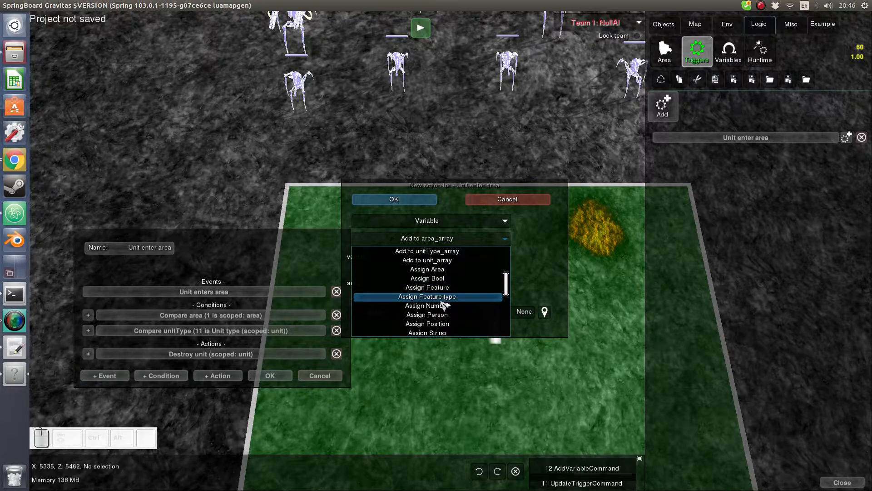
{"action": "left_click", "coordinate": [442, 306]}
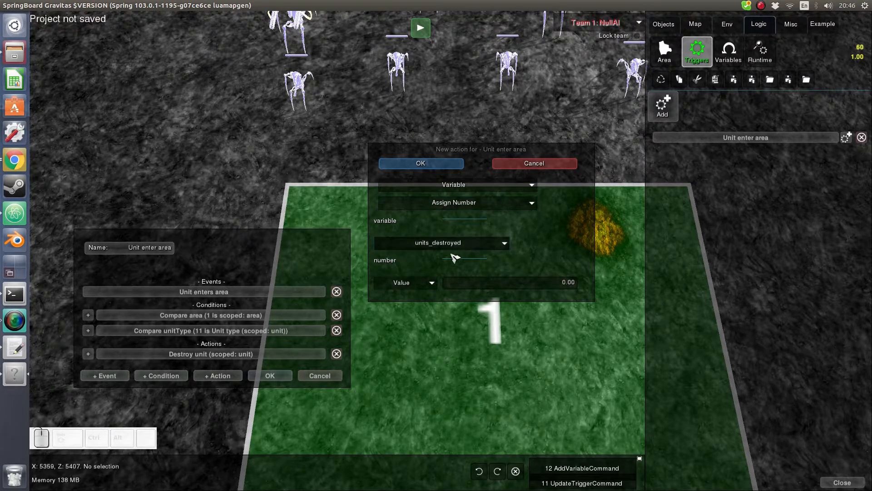
Make the number assigned to units_destroyed an expression of the Math type Add.
{"action": "left_click", "coordinate": [408, 284]}
{"action": "left_click", "coordinate": [411, 306]}
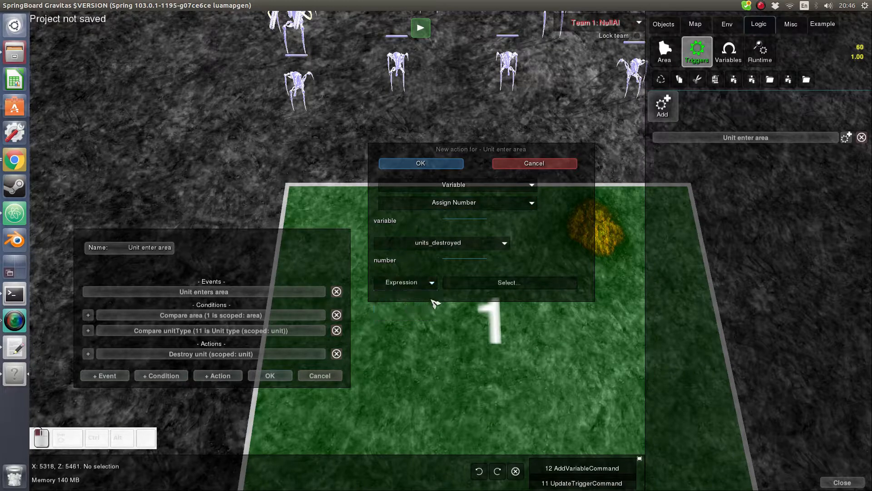
{"action": "left_click", "coordinate": [490, 283]}
{"action": "left_click_drag", "start_coordinate": [407, 196], "coordinate": [212, 70]}
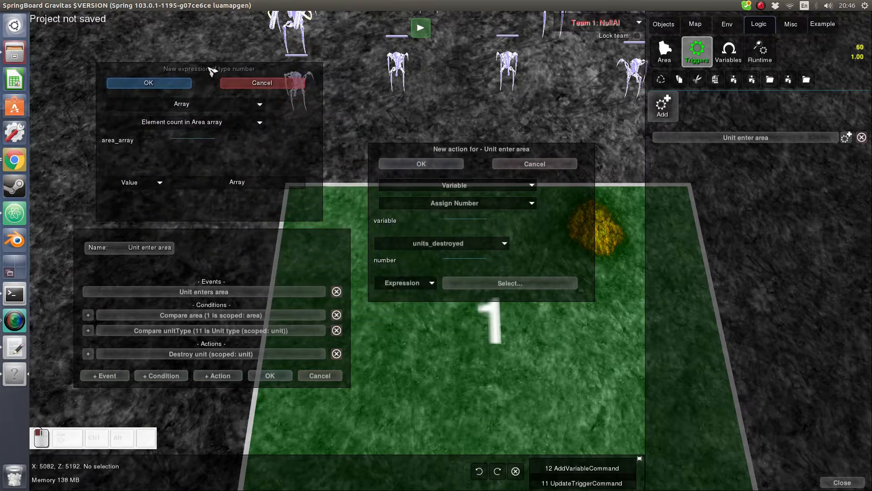
{"action": "left_click", "coordinate": [202, 109]}
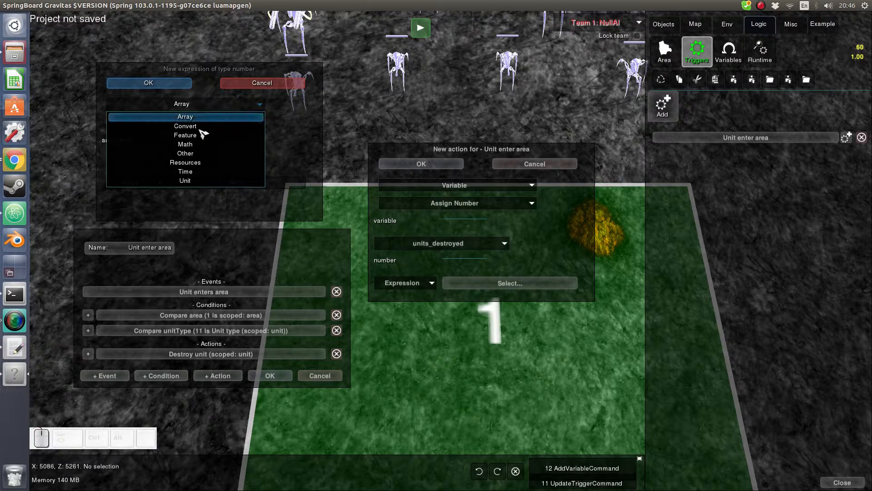
{"action": "left_click", "coordinate": [193, 145]}
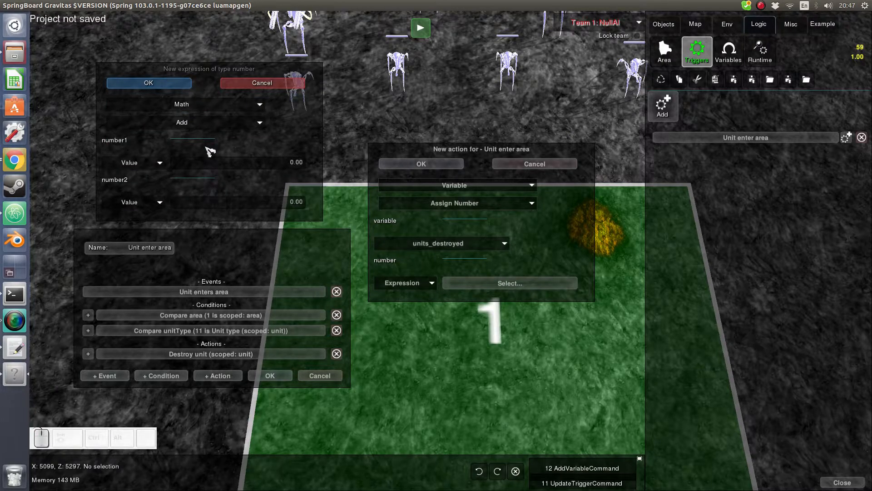
Have the expression add 1 to the units_destroyed variable, and confirm both the expression and the new action.
{"action": "left_click", "coordinate": [141, 173]}
{"action": "left_click", "coordinate": [130, 196]}
{"action": "left_click", "coordinate": [208, 200]}
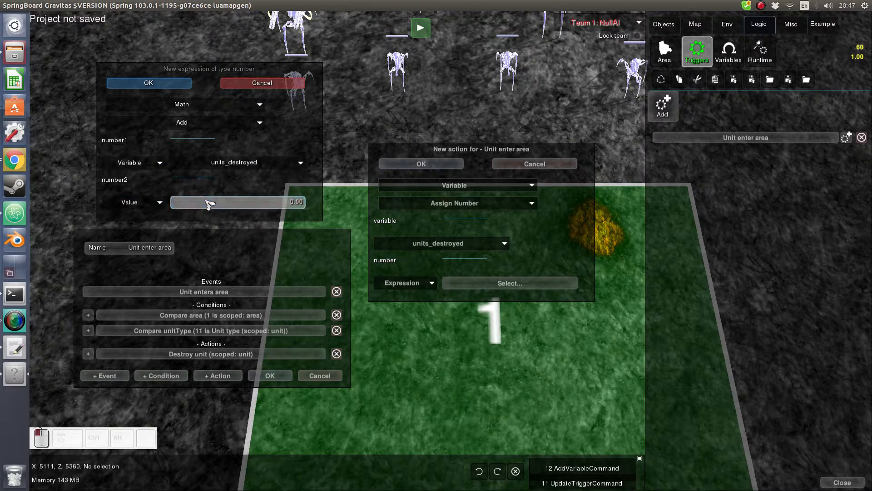
{"action": "type", "text": "1"}
{"action": "key", "text": "Return"}
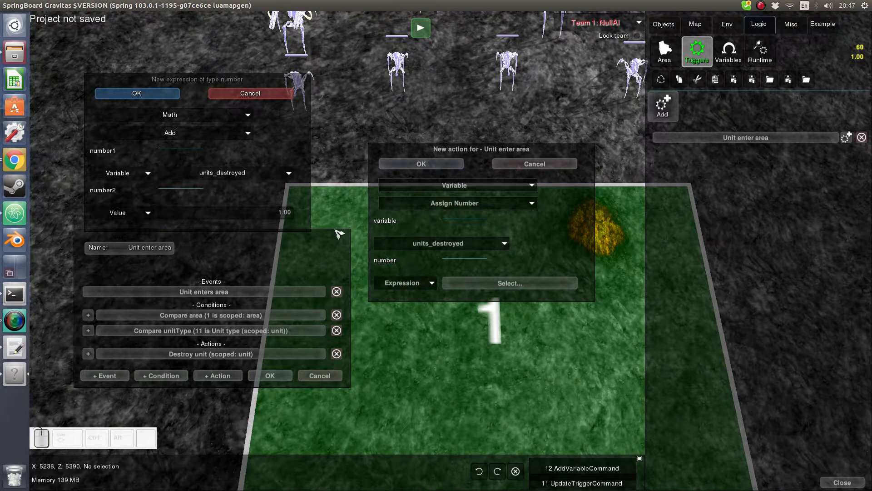
{"action": "left_click", "coordinate": [164, 94]}
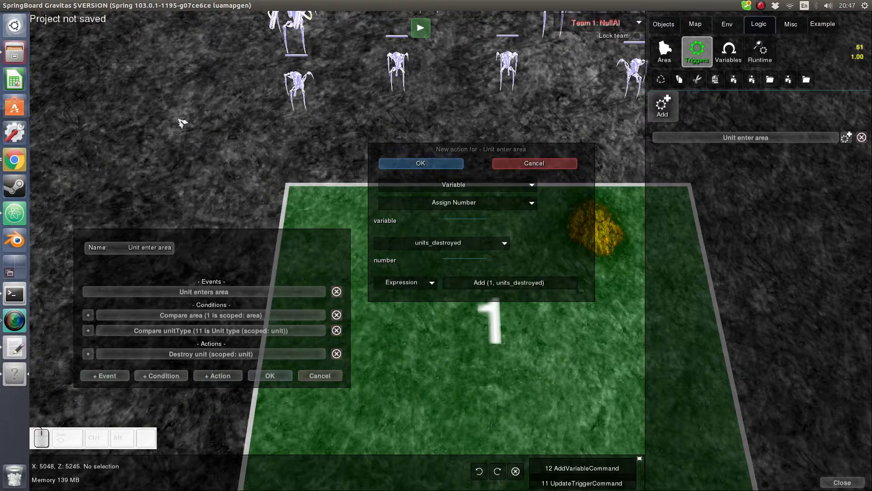
{"action": "left_click", "coordinate": [422, 164]}
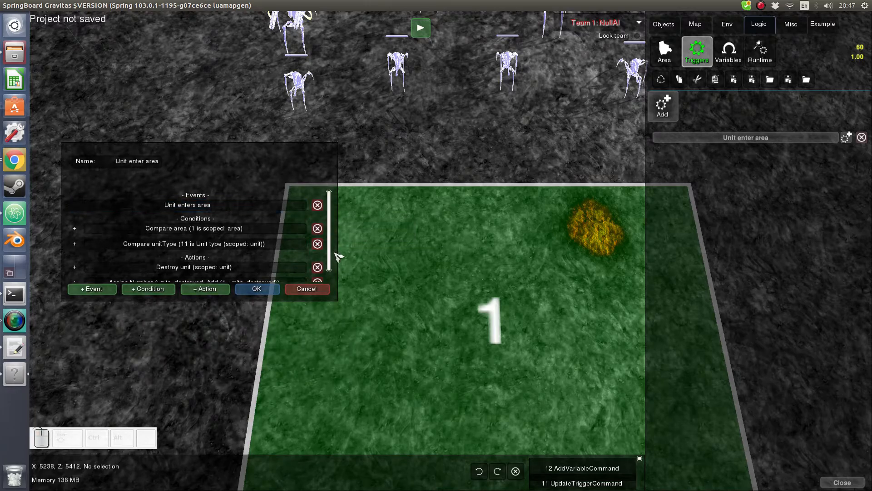
Start a new Compare number condition for the Unit enter area trigger, arranging the dialogs so both are visible.
{"action": "scroll", "coordinate": [230, 262], "scroll_direction": "down", "scroll_amount": 1}
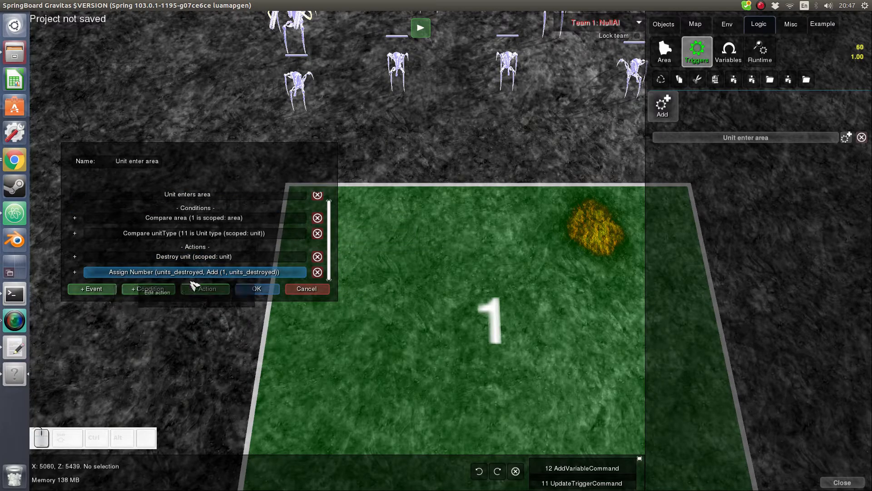
{"action": "scroll", "coordinate": [241, 291], "scroll_direction": "up", "scroll_amount": 2}
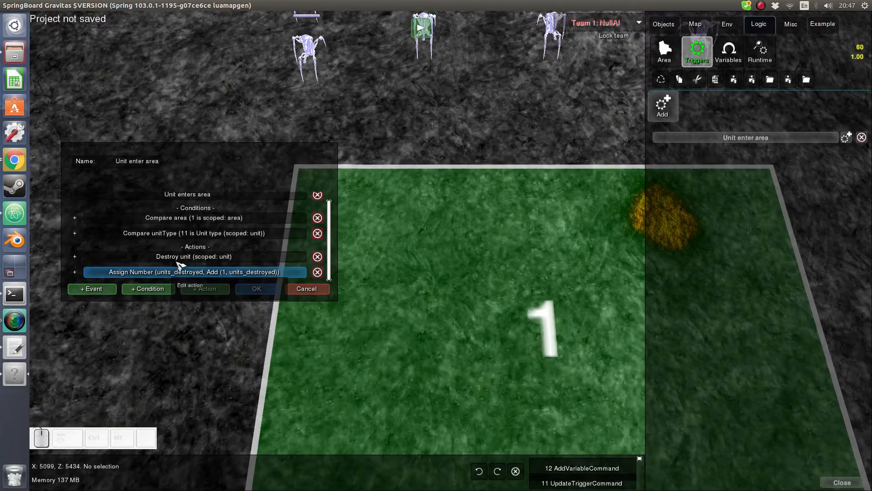
{"action": "middle_click_drag", "start_coordinate": [464, 132], "coordinate": [510, 159]}
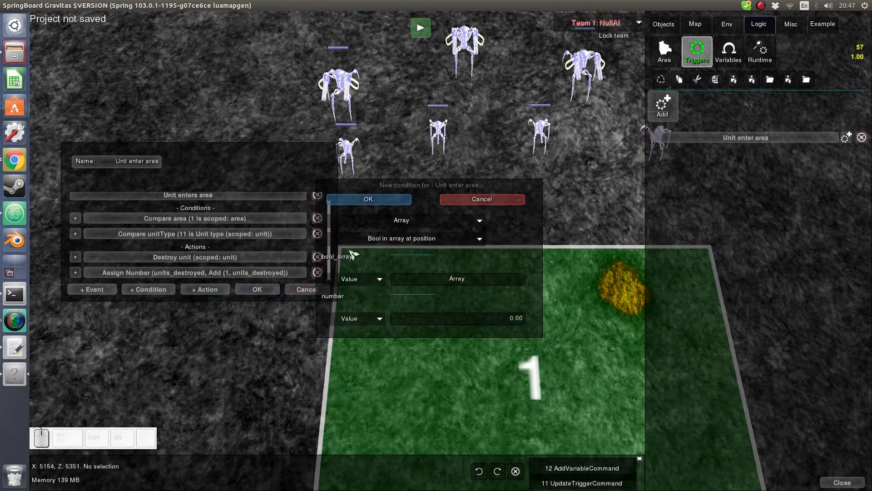
{"action": "left_click", "coordinate": [421, 224]}
{"action": "left_click", "coordinate": [415, 244]}
{"action": "left_click", "coordinate": [416, 245]}
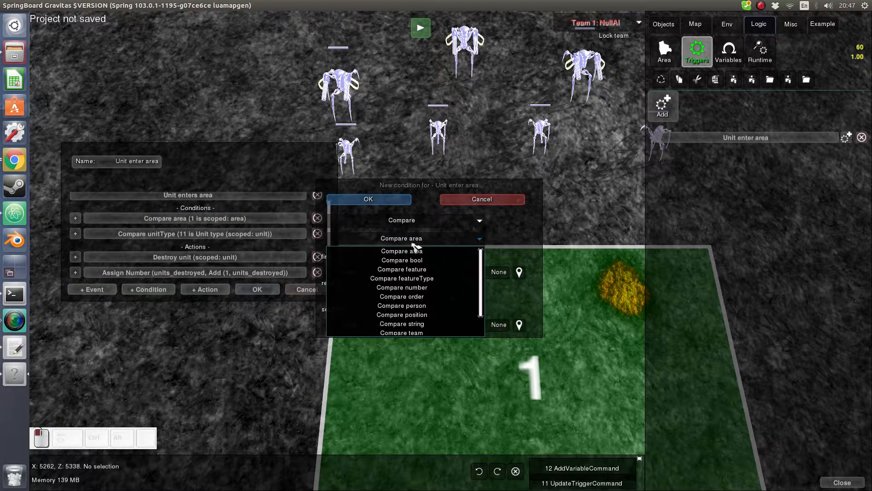
{"action": "left_click", "coordinate": [418, 291]}
{"action": "left_click_drag", "start_coordinate": [296, 173], "coordinate": [294, 298]}
{"action": "left_click_drag", "start_coordinate": [504, 237], "coordinate": [246, 132]}
Define the condition as units_destroyed < 2 and add it to the trigger.
{"action": "left_click", "coordinate": [121, 166]}
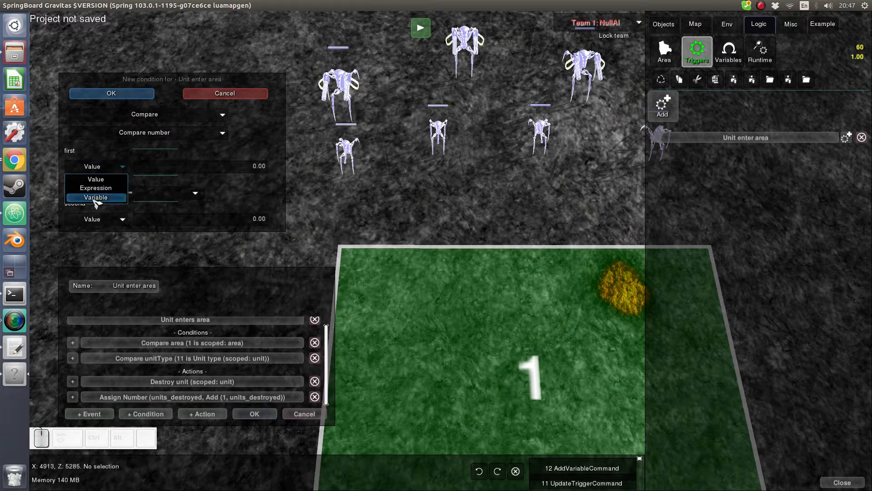
{"action": "left_click", "coordinate": [96, 197]}
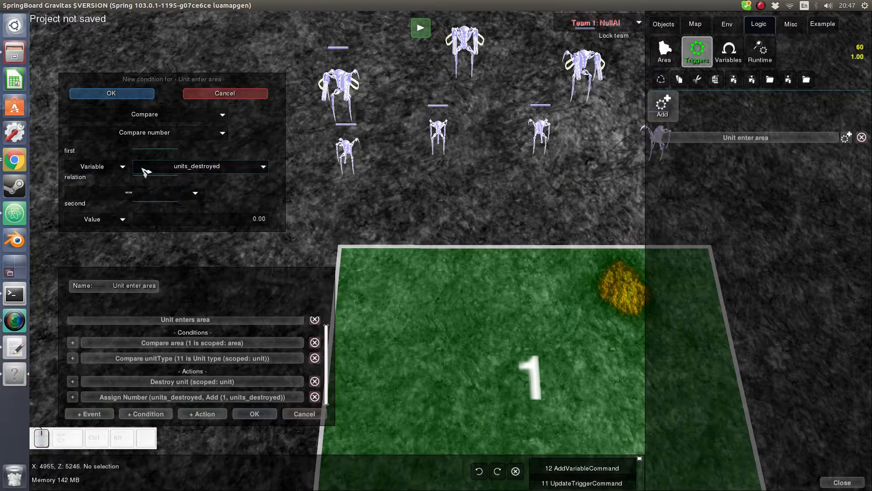
{"action": "left_click", "coordinate": [180, 192]}
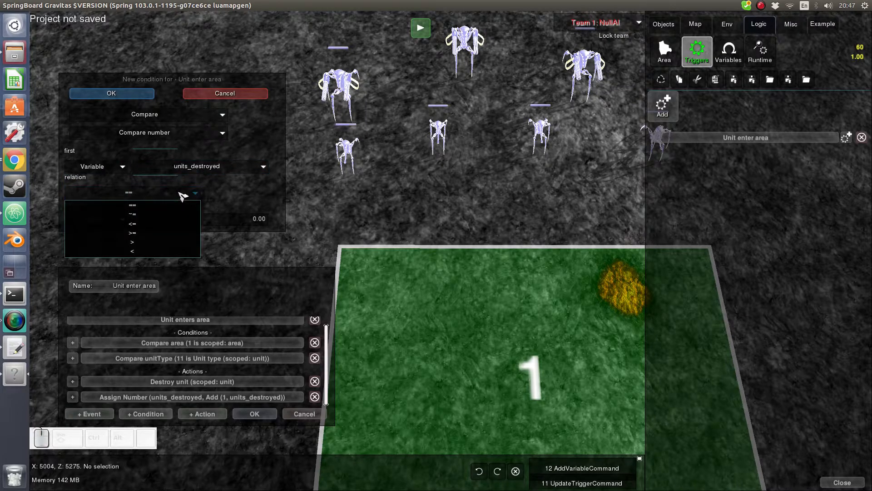
{"action": "left_click", "coordinate": [135, 251]}
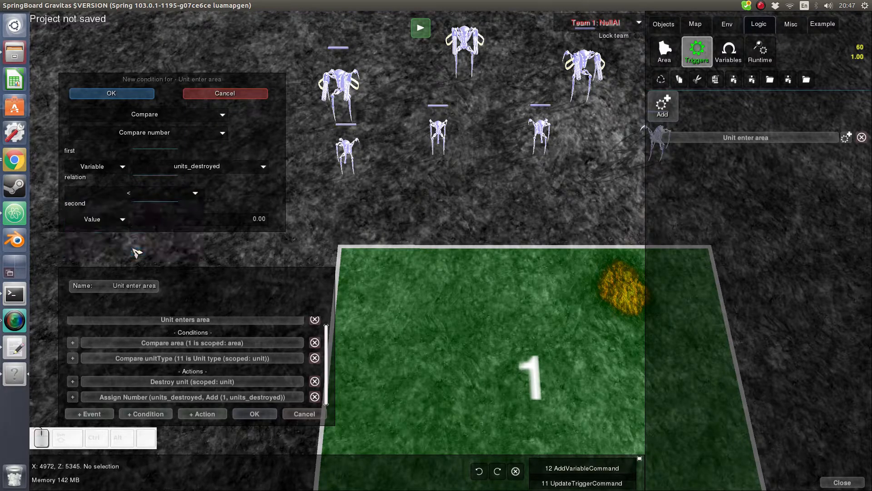
{"action": "left_click", "coordinate": [193, 223]}
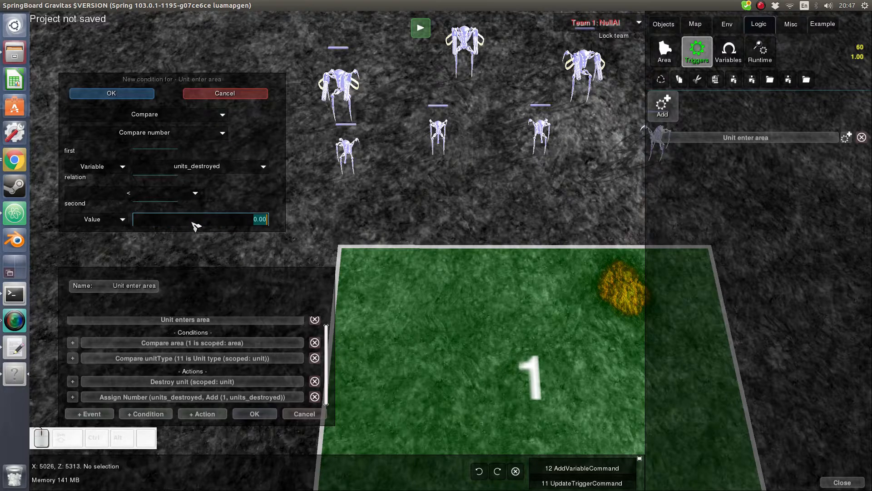
{"action": "type", "text": "2"}
{"action": "key", "text": "Return"}
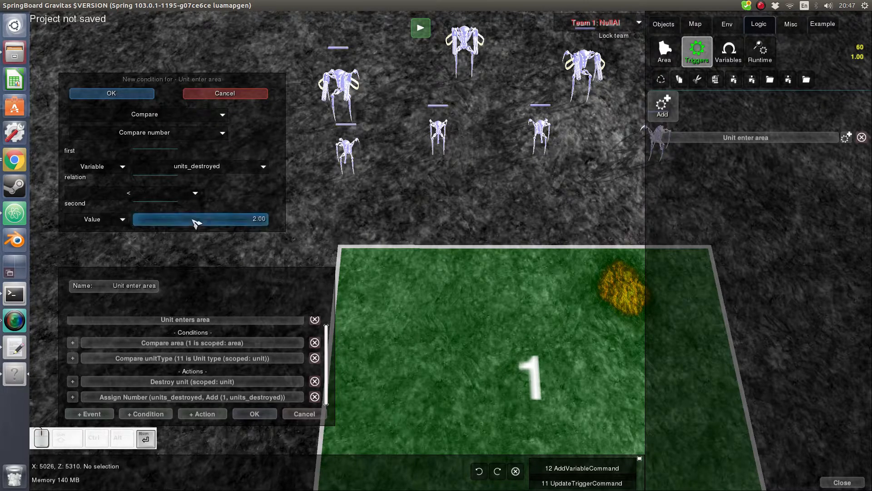
{"action": "left_click", "coordinate": [136, 99]}
Save the updated Unit enter area trigger and start the scenario.
{"action": "left_click_drag", "start_coordinate": [214, 278], "coordinate": [195, 142]}
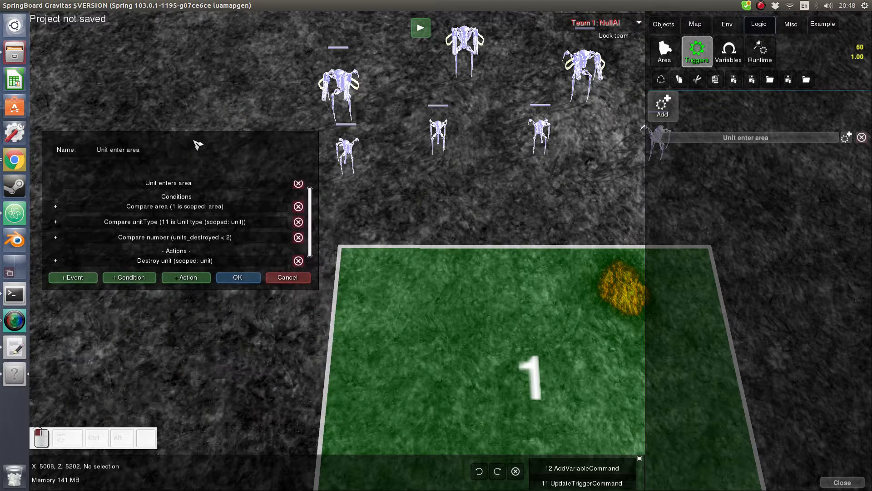
{"action": "left_click", "coordinate": [237, 277]}
{"action": "scroll", "coordinate": [431, 191], "scroll_direction": "down", "scroll_amount": 3}
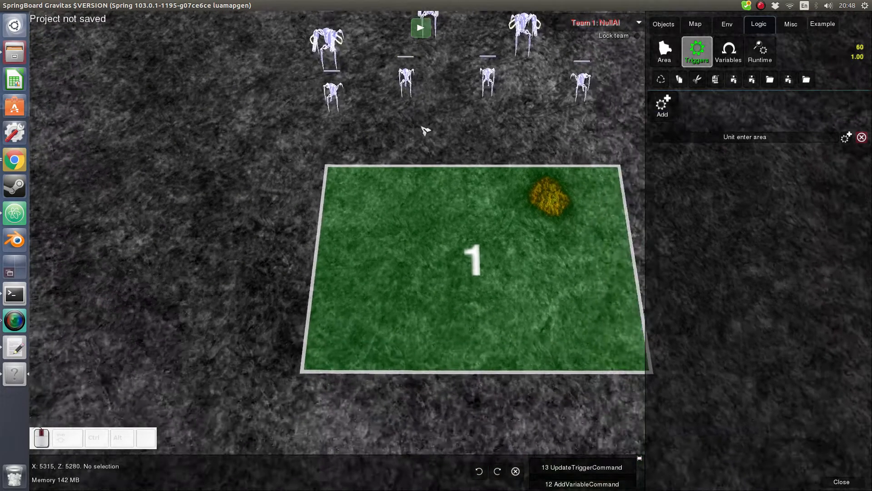
{"action": "middle_click_drag", "start_coordinate": [336, 160], "coordinate": [333, 175]}
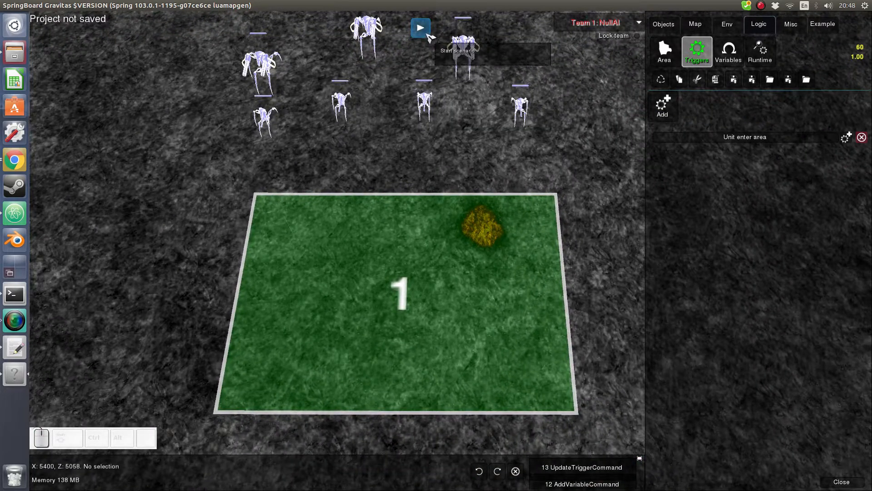
{"action": "left_click", "coordinate": [426, 33]}
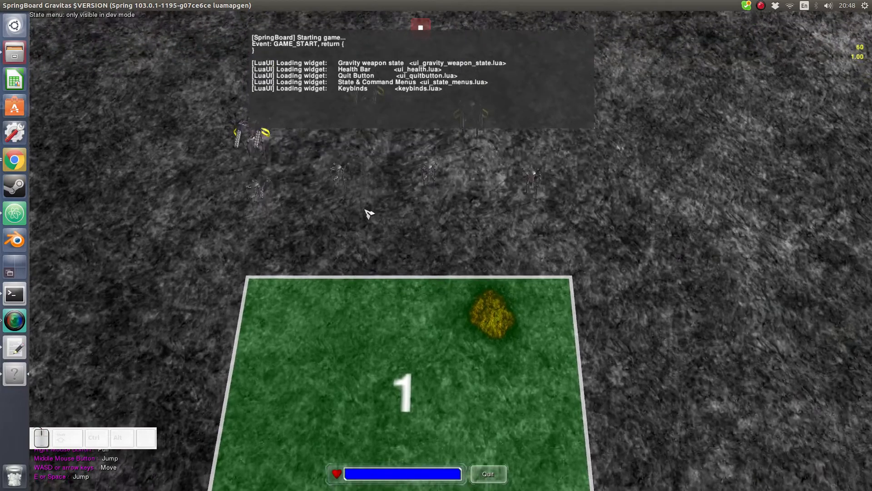
Send the second Projector from the left and the leftmost Projector into area 1.
{"action": "left_click", "coordinate": [350, 174]}
{"action": "right_click", "coordinate": [379, 349]}
{"action": "left_click", "coordinate": [394, 253]}
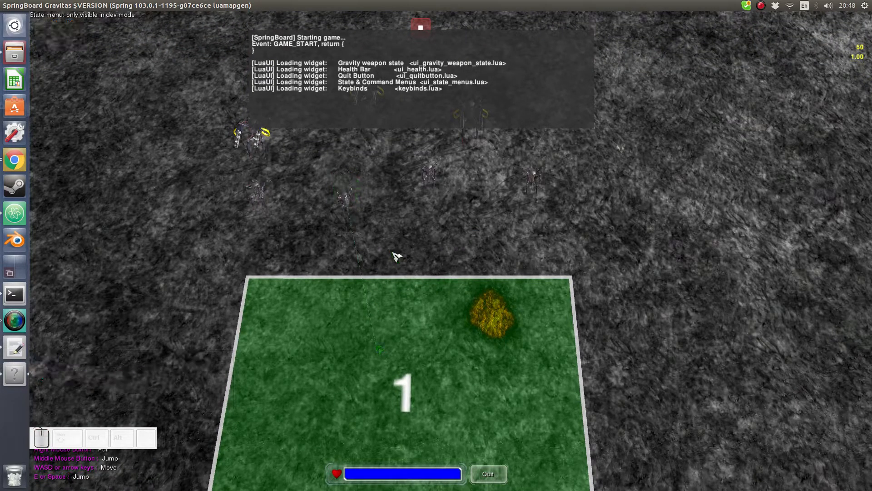
{"action": "middle_click_drag", "start_coordinate": [393, 253], "coordinate": [396, 212]}
{"action": "left_click_drag", "start_coordinate": [267, 173], "coordinate": [411, 246]}
{"action": "right_click", "coordinate": [312, 285]}
{"action": "left_click", "coordinate": [434, 213]}
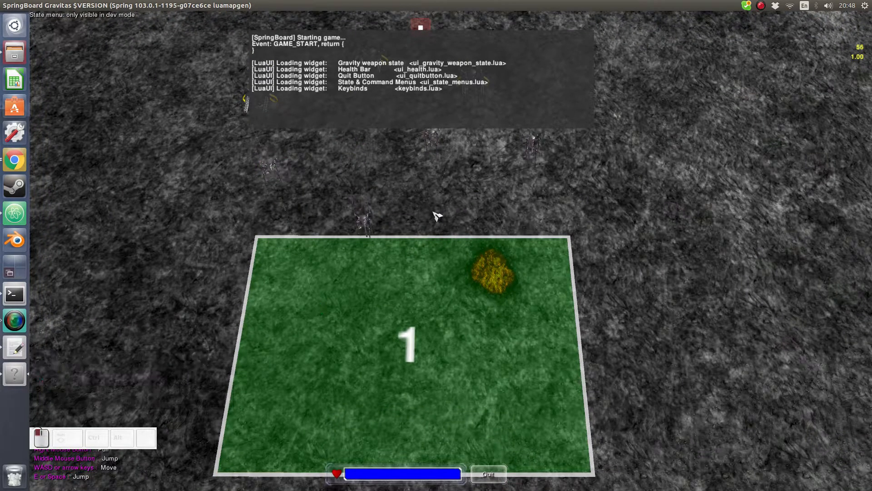
Send the two remaining Projectors into area 1 one after the other.
{"action": "scroll", "coordinate": [418, 224], "scroll_direction": "up", "scroll_amount": 1}
{"action": "middle_click_drag", "start_coordinate": [410, 216], "coordinate": [285, 290]}
{"action": "left_click", "coordinate": [389, 180]}
{"action": "right_click", "coordinate": [342, 345]}
{"action": "left_click", "coordinate": [509, 196]}
{"action": "right_click", "coordinate": [406, 383]}
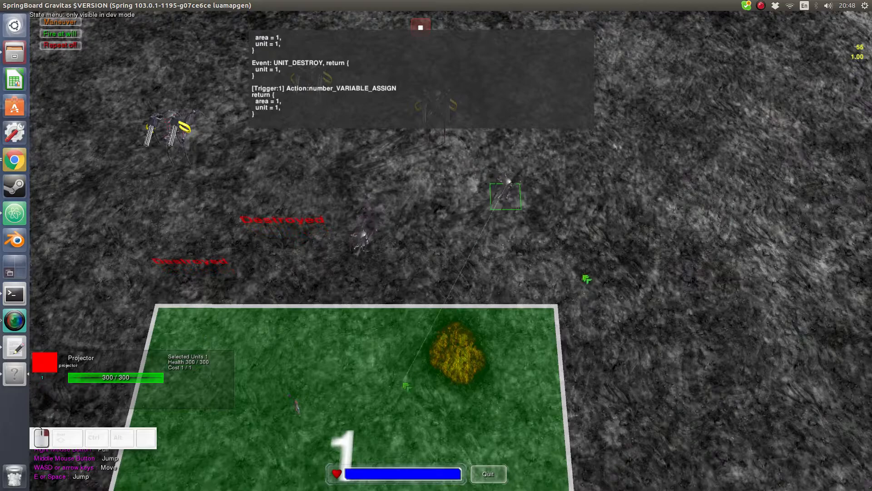
{"action": "middle_click_drag", "start_coordinate": [587, 279], "coordinate": [658, 228]}
{"action": "left_click", "coordinate": [643, 225]}
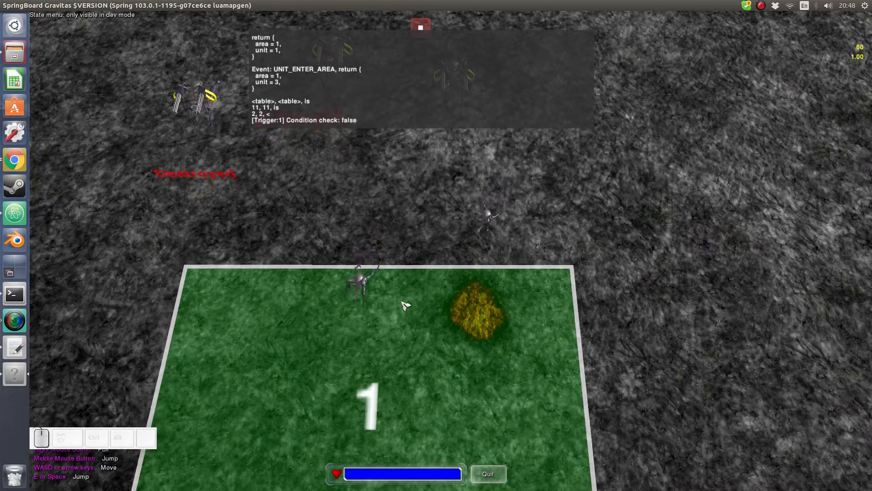
Order the rightmost Projector to a point inside area 1 near the yellow patch, and deselect it.
{"action": "middle_click_drag", "start_coordinate": [401, 302], "coordinate": [452, 246]}
{"action": "scroll", "coordinate": [443, 257], "scroll_direction": "up", "scroll_amount": 2}
{"action": "left_click", "coordinate": [531, 230]}
{"action": "right_click", "coordinate": [543, 330]}
{"action": "left_click", "coordinate": [380, 189]}
{"action": "scroll", "coordinate": [409, 213], "scroll_direction": "down", "scroll_amount": 2}
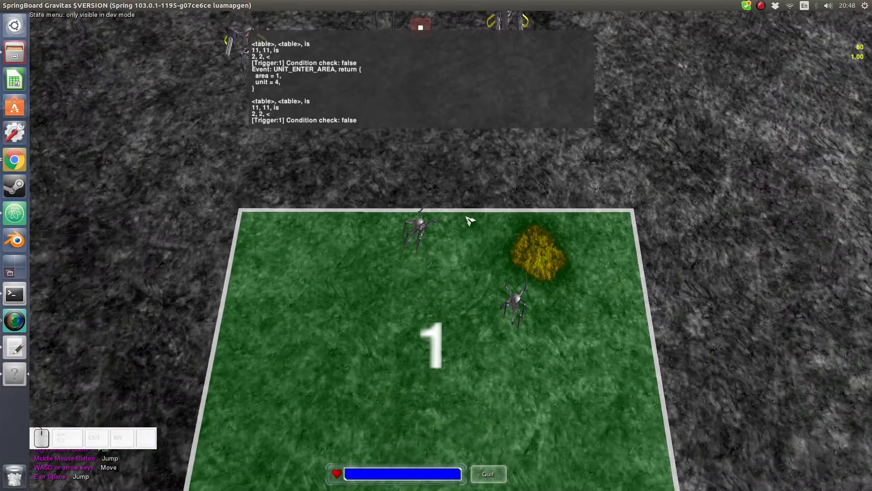
{"action": "middle_click_drag", "start_coordinate": [414, 196], "coordinate": [397, 210]}
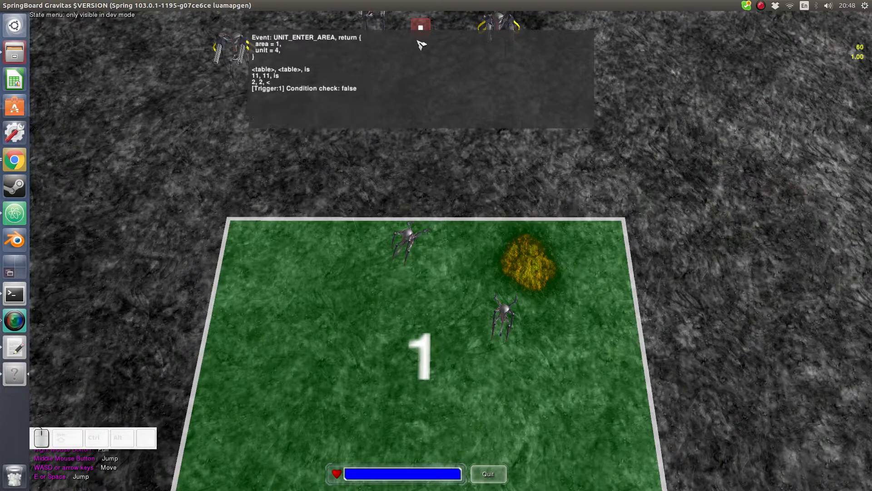
Stop the running scenario test and return to editing the map.
{"action": "left_click", "coordinate": [421, 27]}
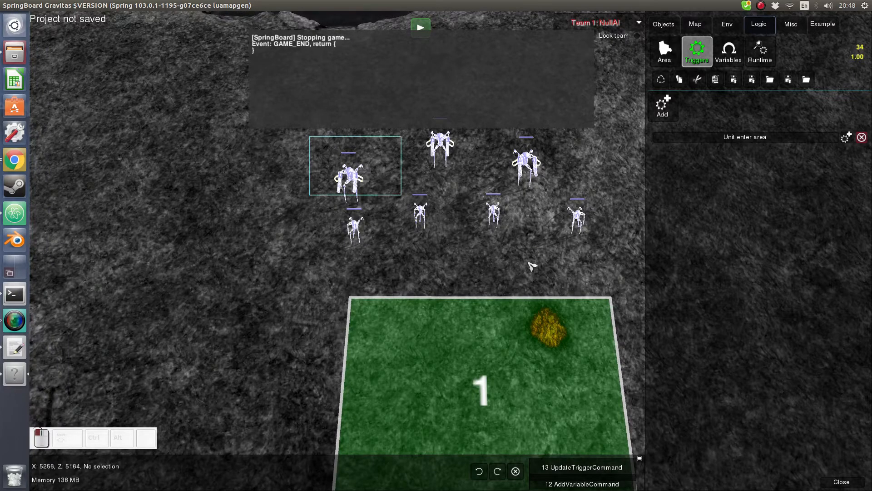
{"action": "left_click_drag", "start_coordinate": [529, 262], "coordinate": [603, 279]}
{"action": "scroll", "coordinate": [590, 272], "scroll_direction": "down", "scroll_amount": 3}
{"action": "middle_click_drag", "start_coordinate": [591, 271], "coordinate": [561, 249]}
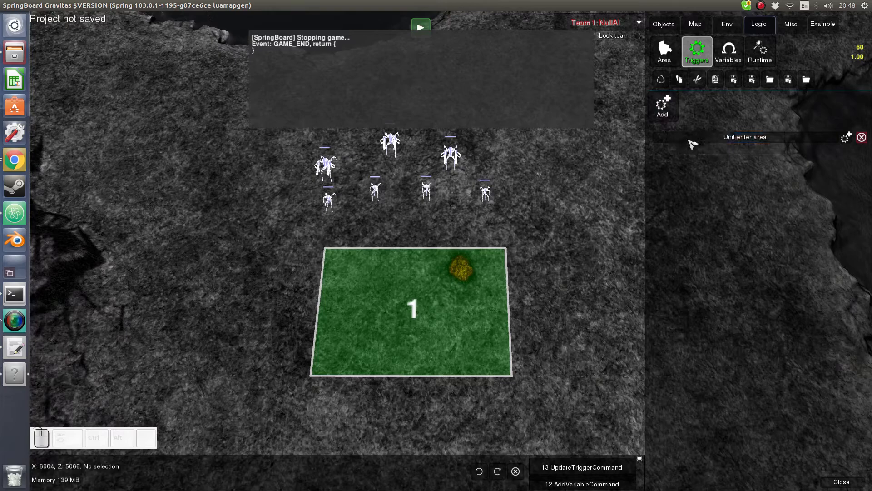
Review the events, conditions and actions of the Unit enter area trigger, and close it without changes.
{"action": "left_click", "coordinate": [727, 137]}
{"action": "scroll", "coordinate": [489, 263], "scroll_direction": "up", "scroll_amount": 2}
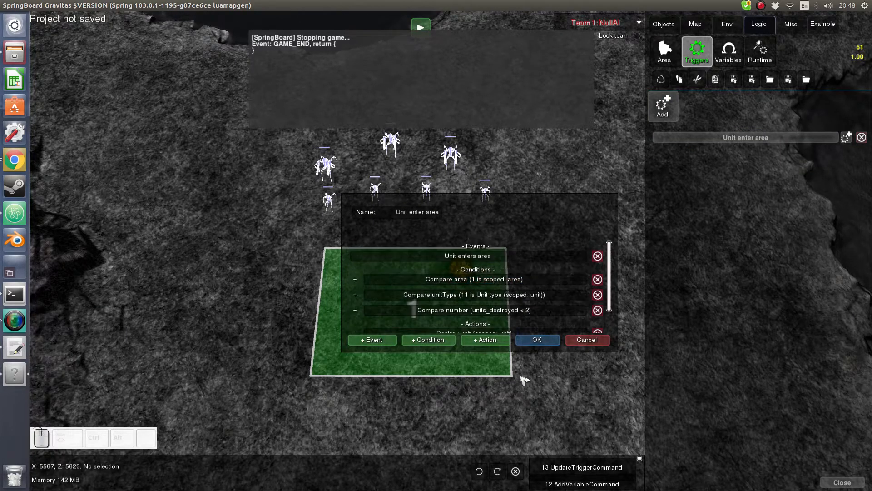
{"action": "left_click", "coordinate": [583, 342]}
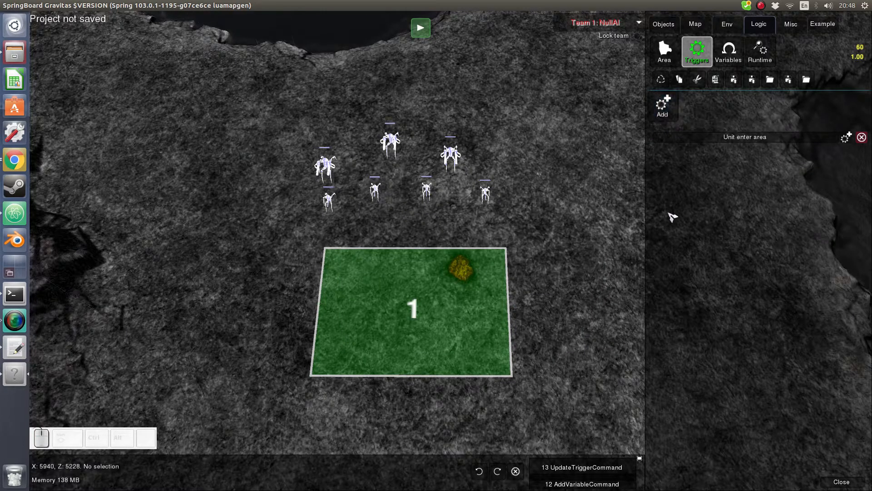
{"action": "scroll", "coordinate": [554, 159], "scroll_direction": "down", "scroll_amount": 2}
{"action": "middle_click_drag", "start_coordinate": [554, 158], "coordinate": [550, 285]}
{"action": "middle_click_drag", "start_coordinate": [545, 187], "coordinate": [590, 164]}
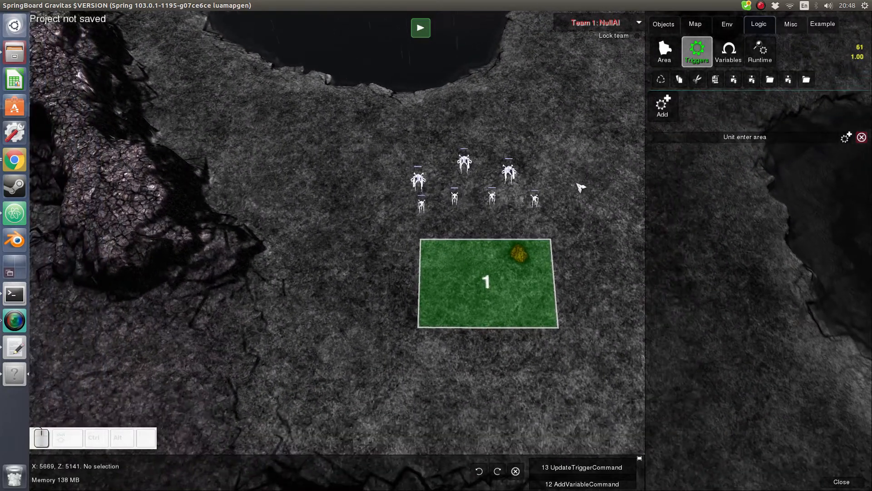
{"action": "middle_click_drag", "start_coordinate": [567, 196], "coordinate": [546, 233]}
{"action": "scroll", "coordinate": [449, 155], "scroll_direction": "down", "scroll_amount": 6}
{"action": "scroll", "coordinate": [466, 255], "scroll_direction": "up", "scroll_amount": 3}
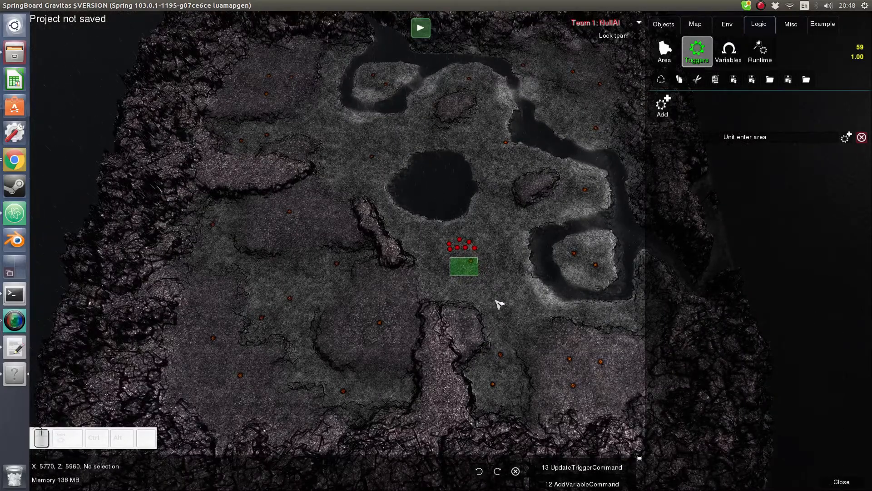
{"action": "scroll", "coordinate": [464, 253], "scroll_direction": "up", "scroll_amount": 5}
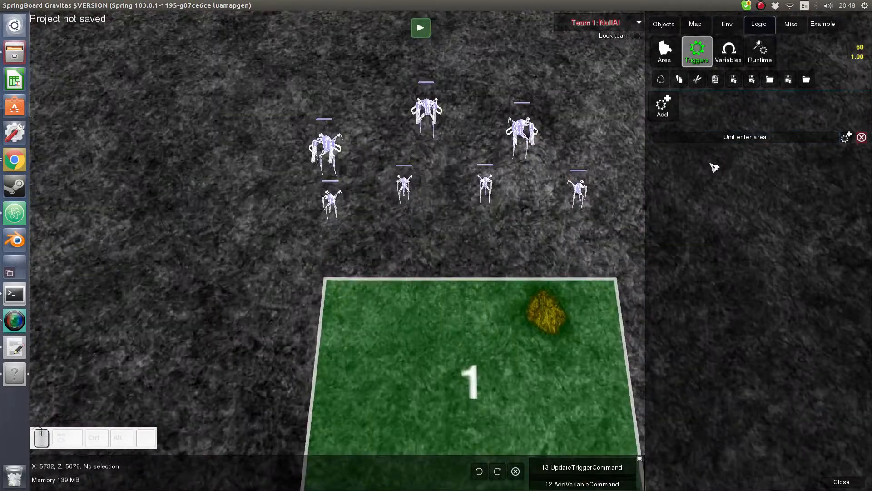
{"action": "middle_click_drag", "start_coordinate": [594, 171], "coordinate": [560, 152]}
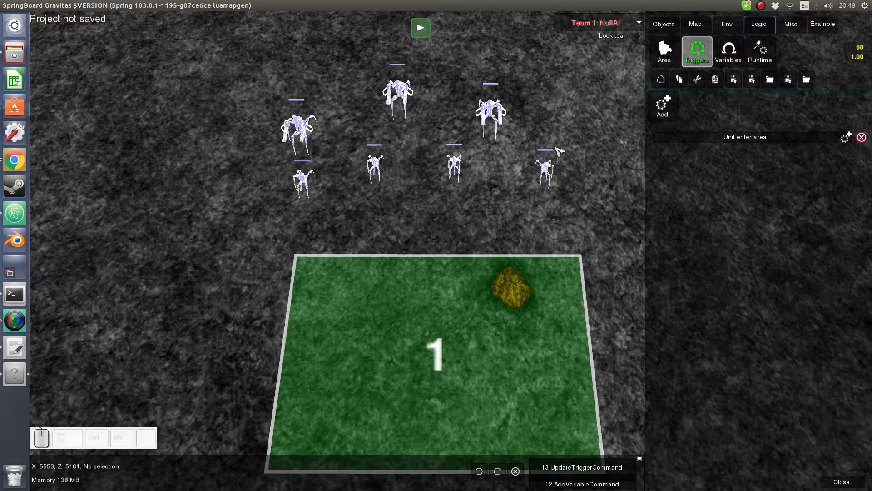
{"action": "middle_click_drag", "start_coordinate": [608, 137], "coordinate": [569, 150]}
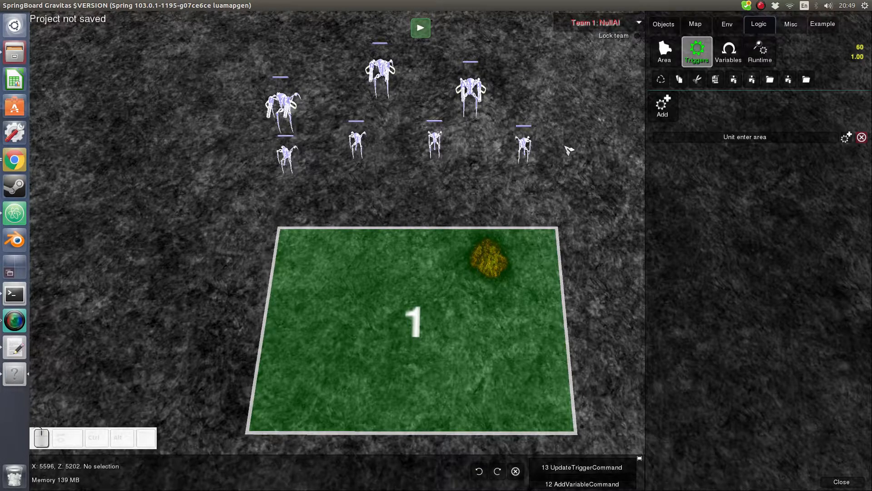
{"action": "middle_click_drag", "start_coordinate": [568, 150], "coordinate": [568, 166]}
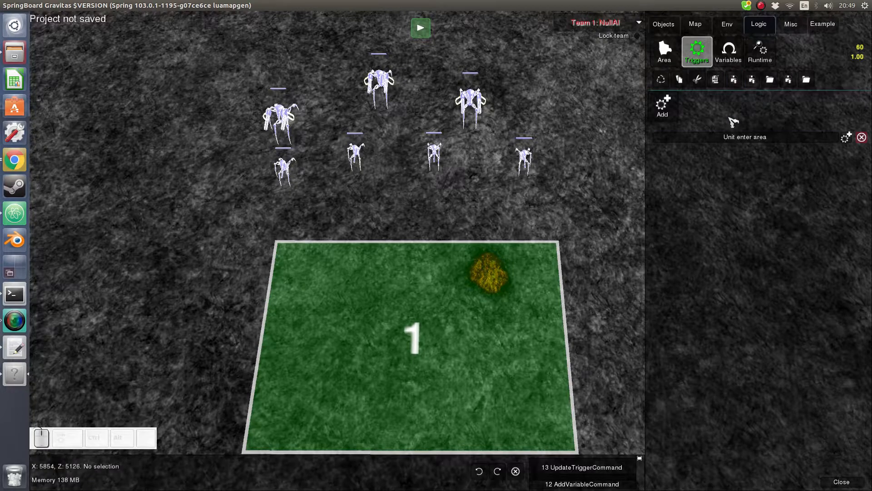
{"action": "middle_click_drag", "start_coordinate": [468, 131], "coordinate": [484, 136]}
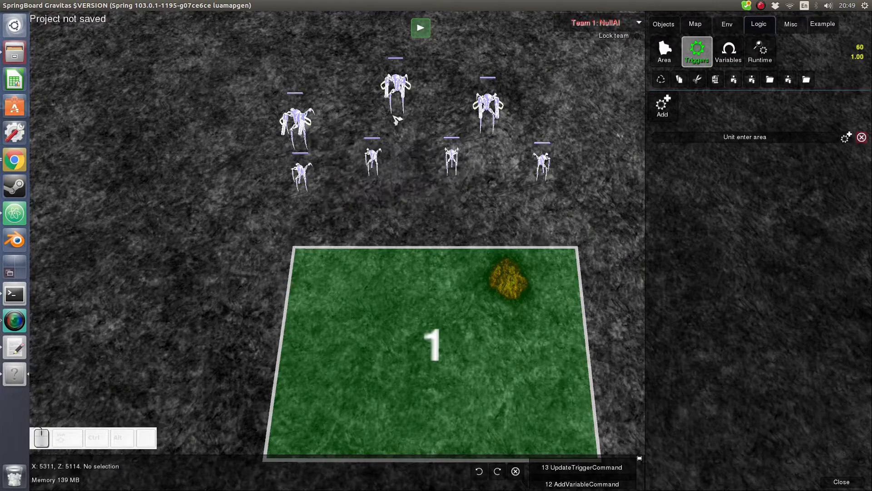
{"action": "mouse_move", "coordinate": [384, 96]}
{"action": "middle_click_drag", "start_coordinate": [581, 167], "coordinate": [578, 201]}
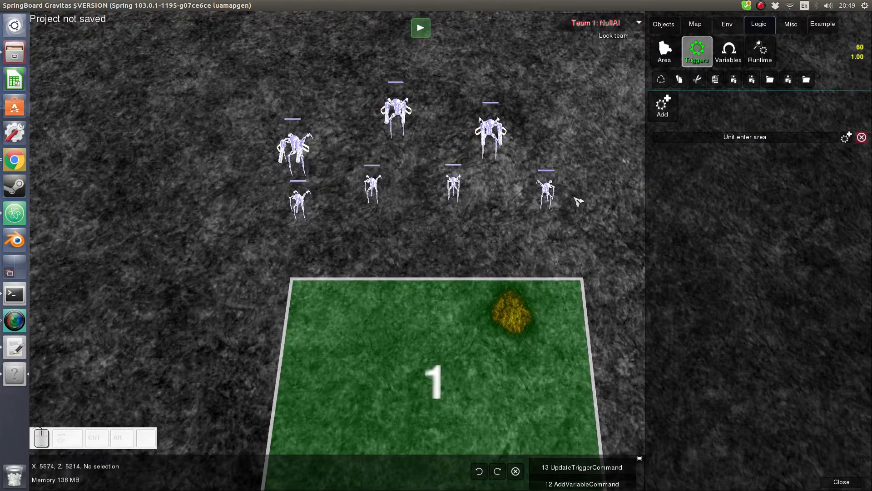